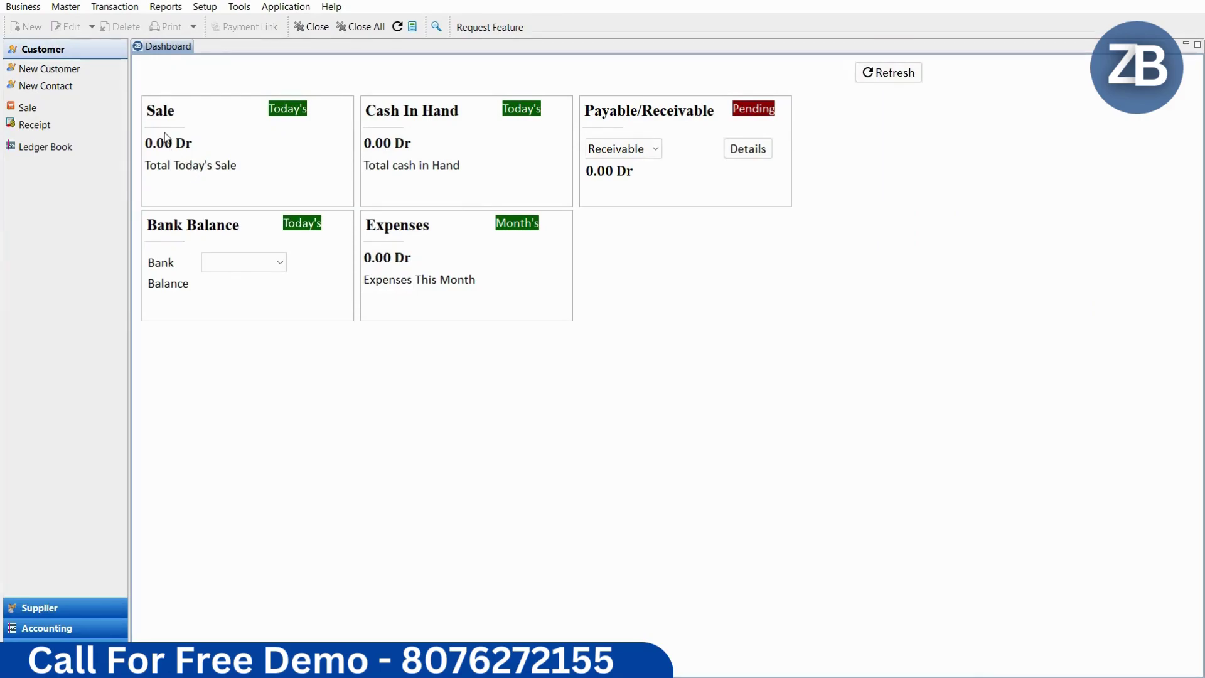
Step: Select Paytm in the Bank Balance card and refresh so it shows 0.00 Dr
click(230, 263)
click(232, 281)
click(231, 266)
click(231, 266)
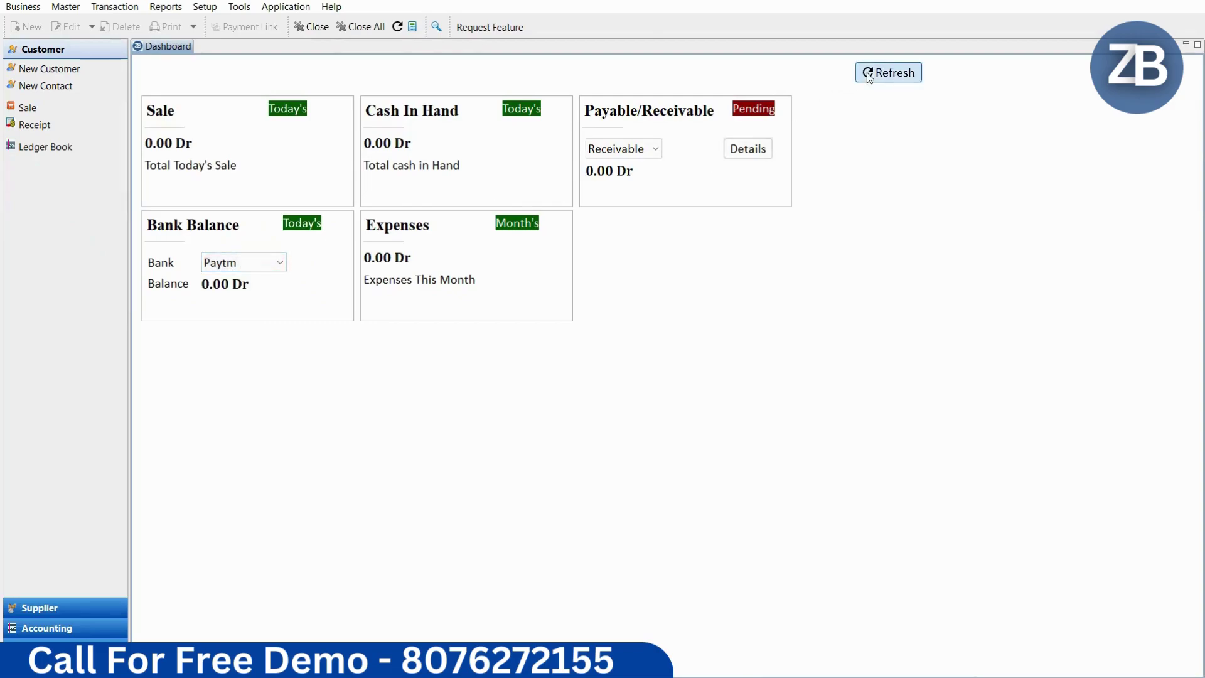
click(869, 74)
click(237, 266)
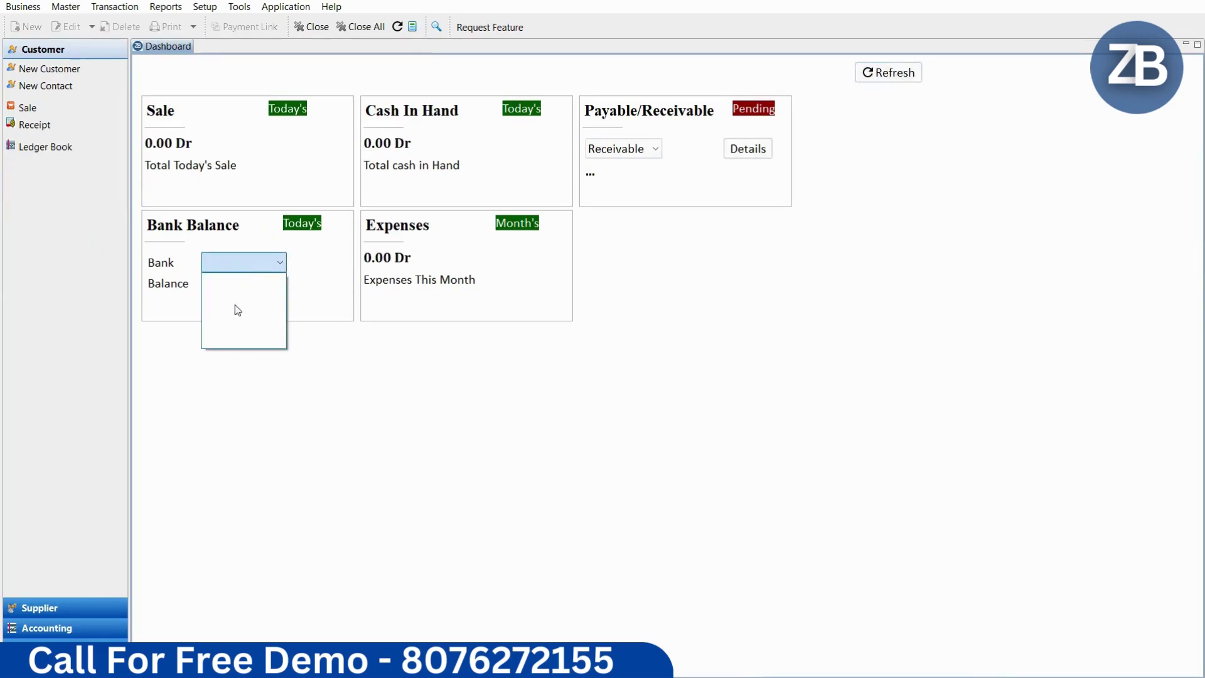
click(231, 281)
click(242, 262)
click(249, 263)
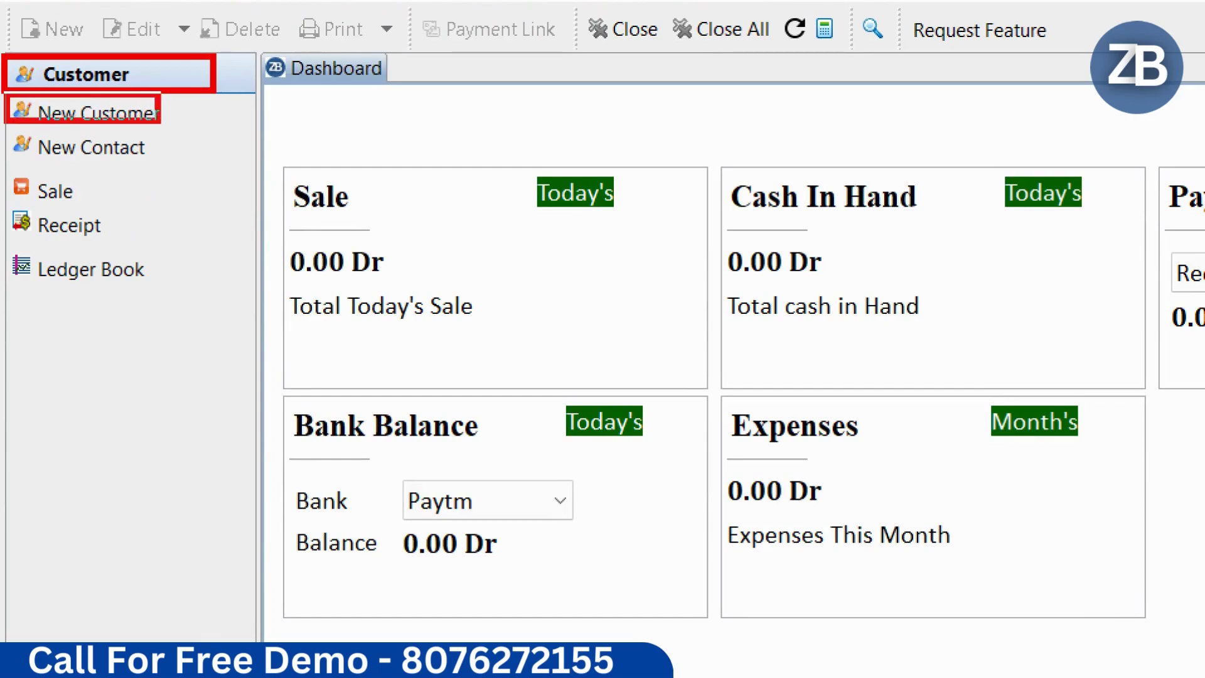
Step: Start a new customer ledger with the customer's name and an 80000 Dr opening balance
click(78, 112)
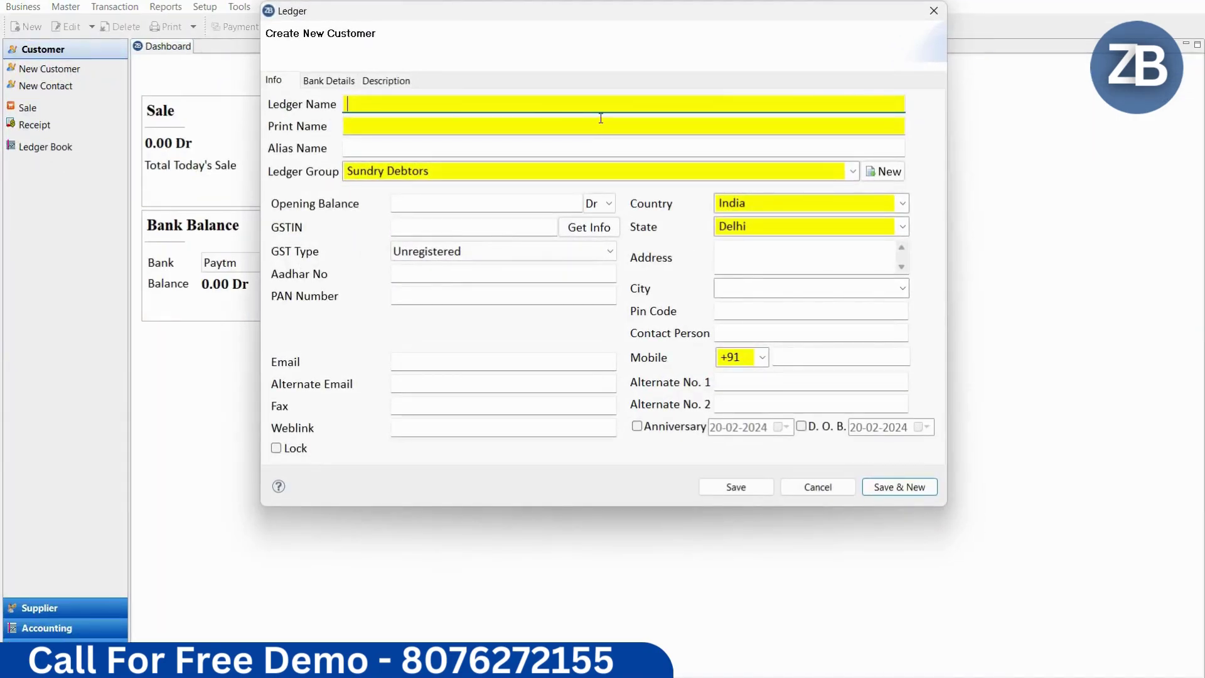
key(Tab)
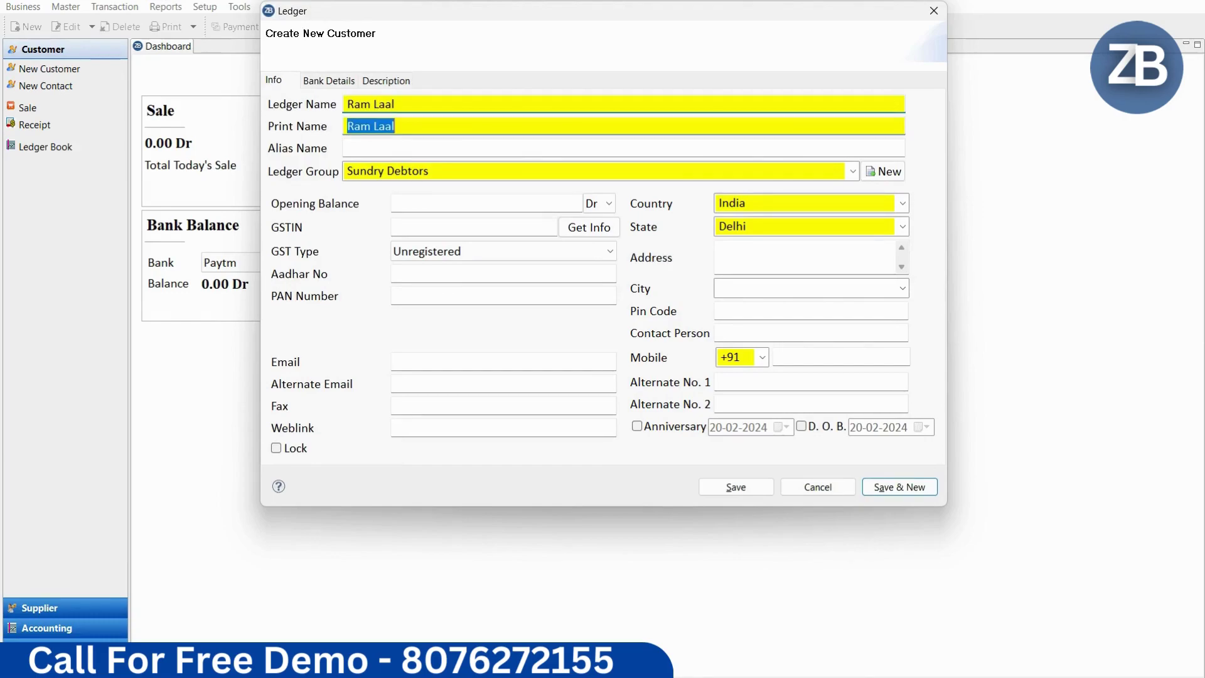
key(Tab)
key(Tab)
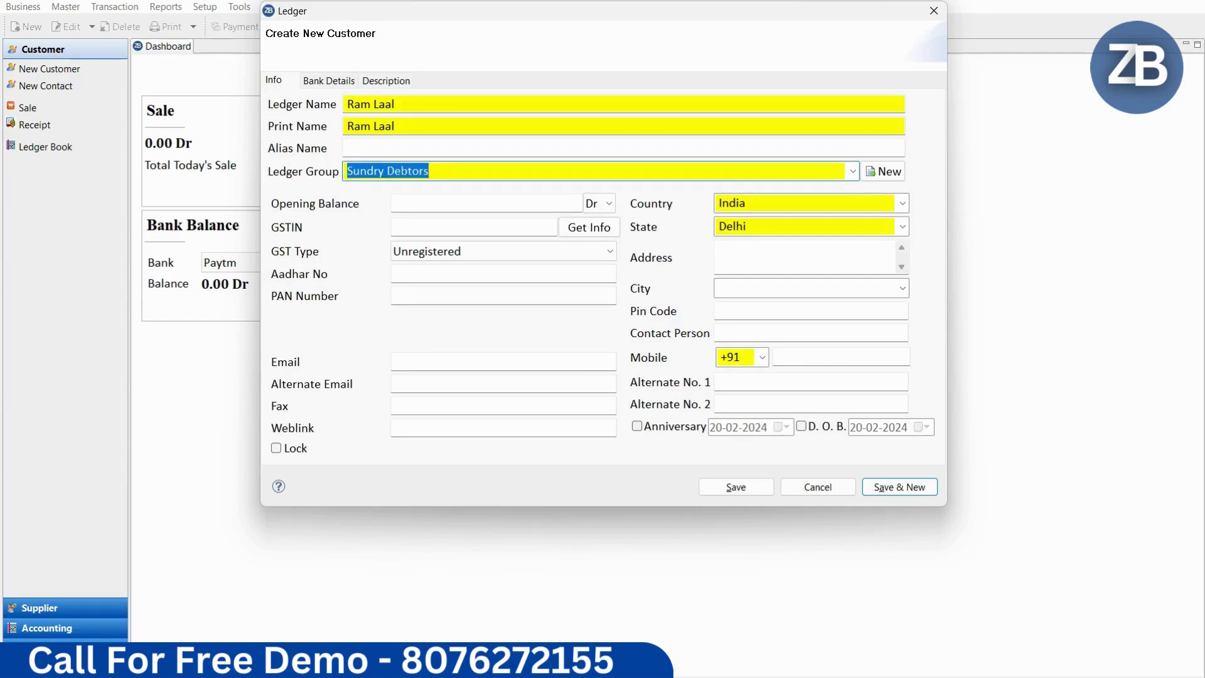
key(Tab)
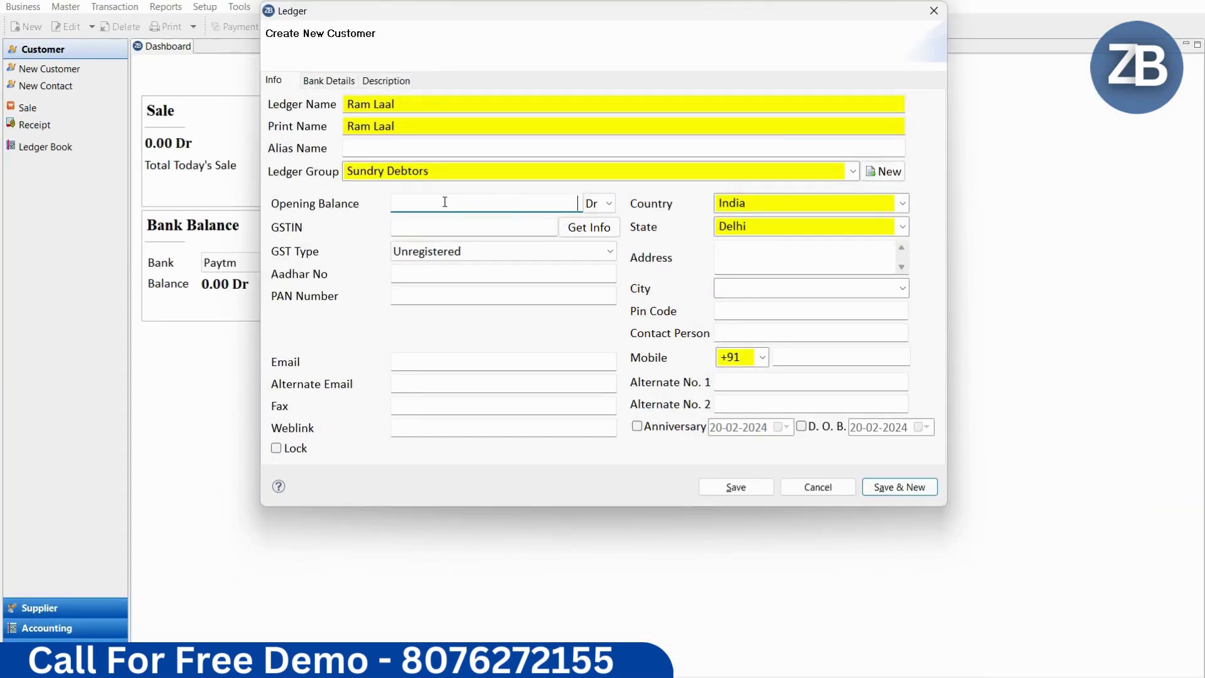
text(80000)
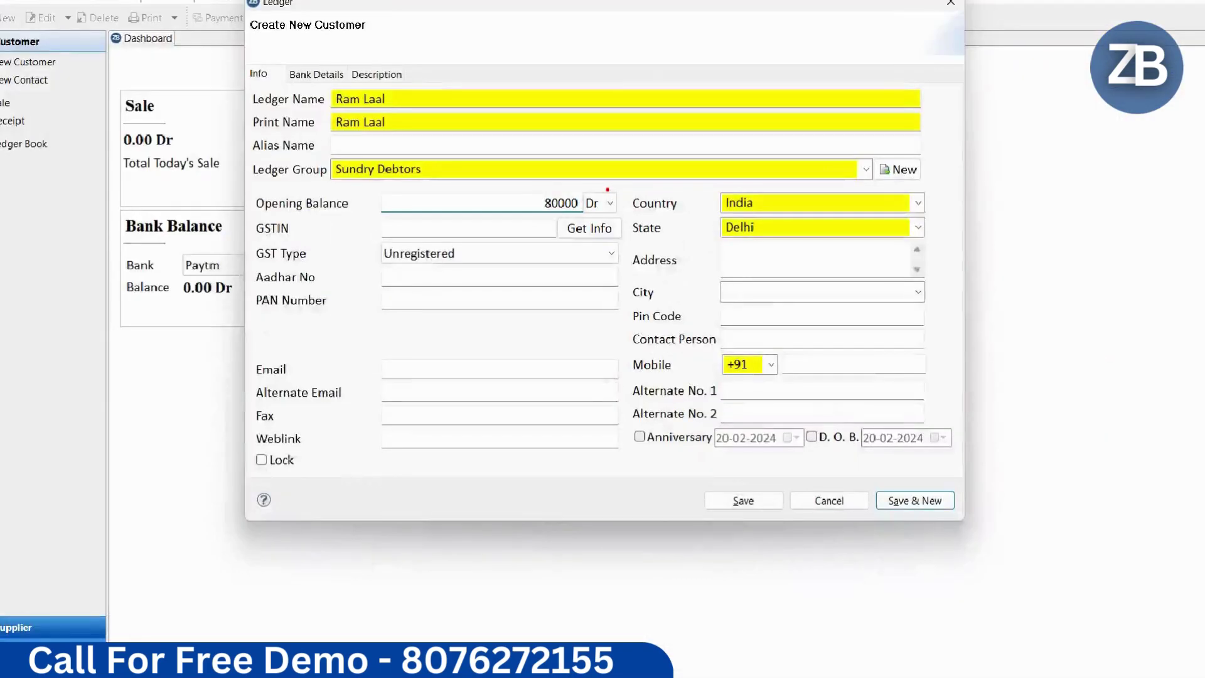
key(ctrl+a)
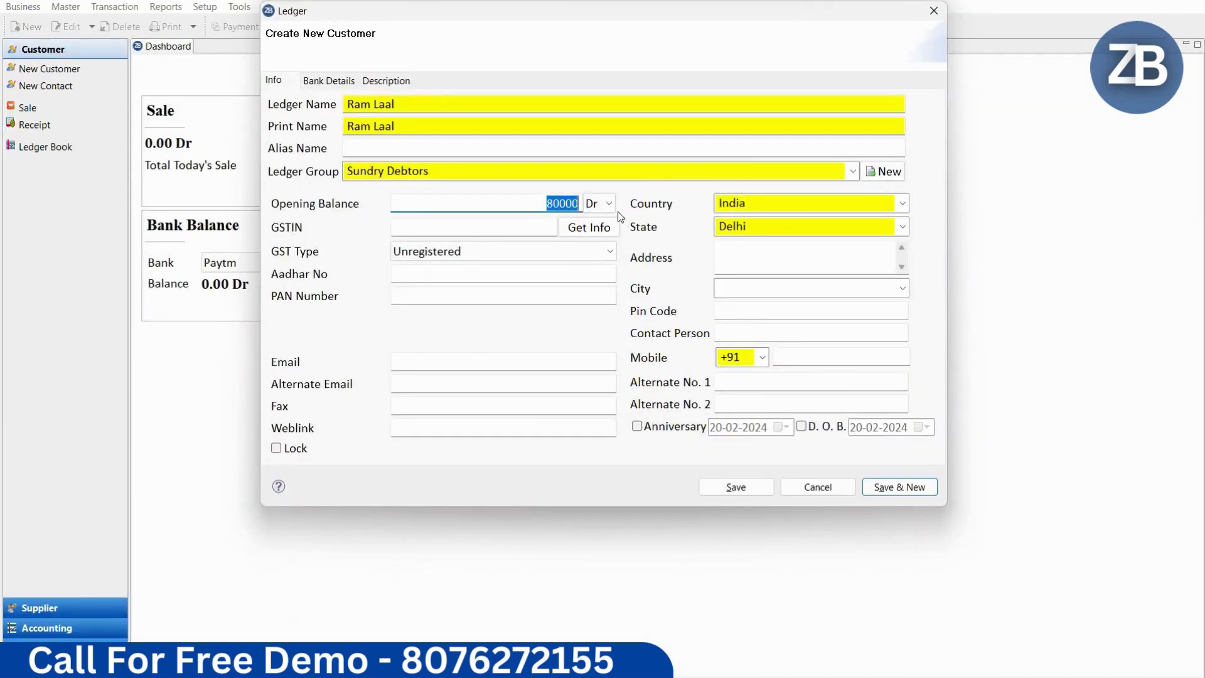
click(597, 207)
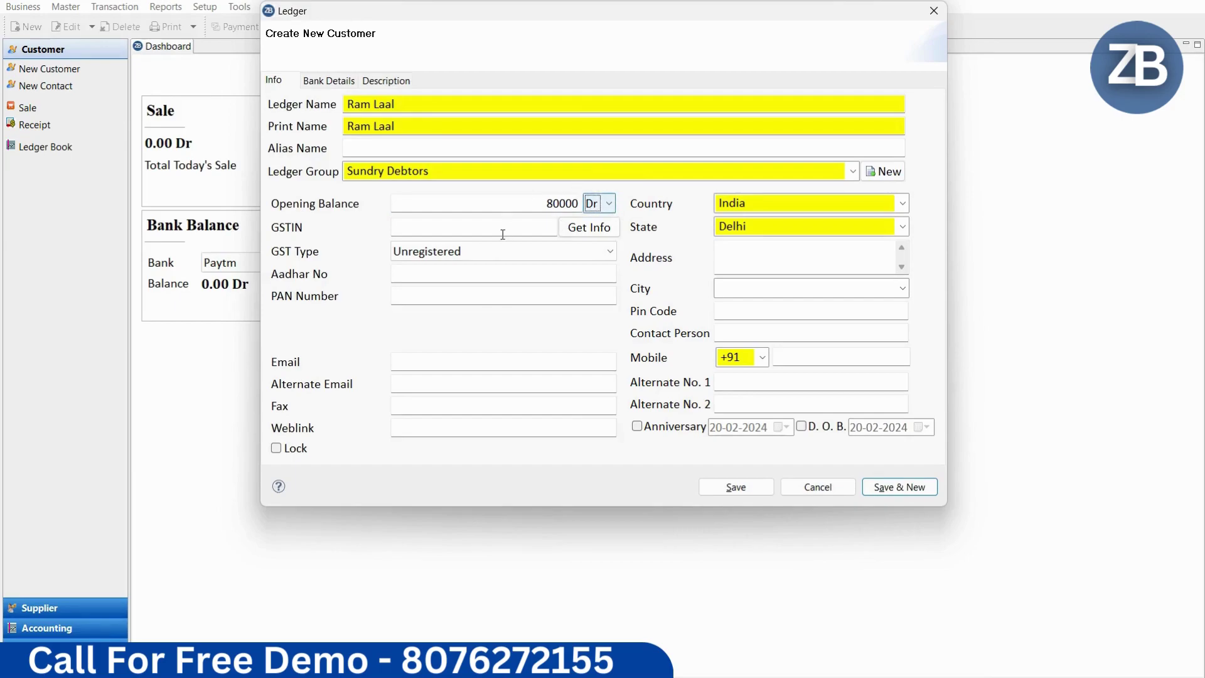
Step: Enter the customer's mobile number and save the new ledger
click(446, 269)
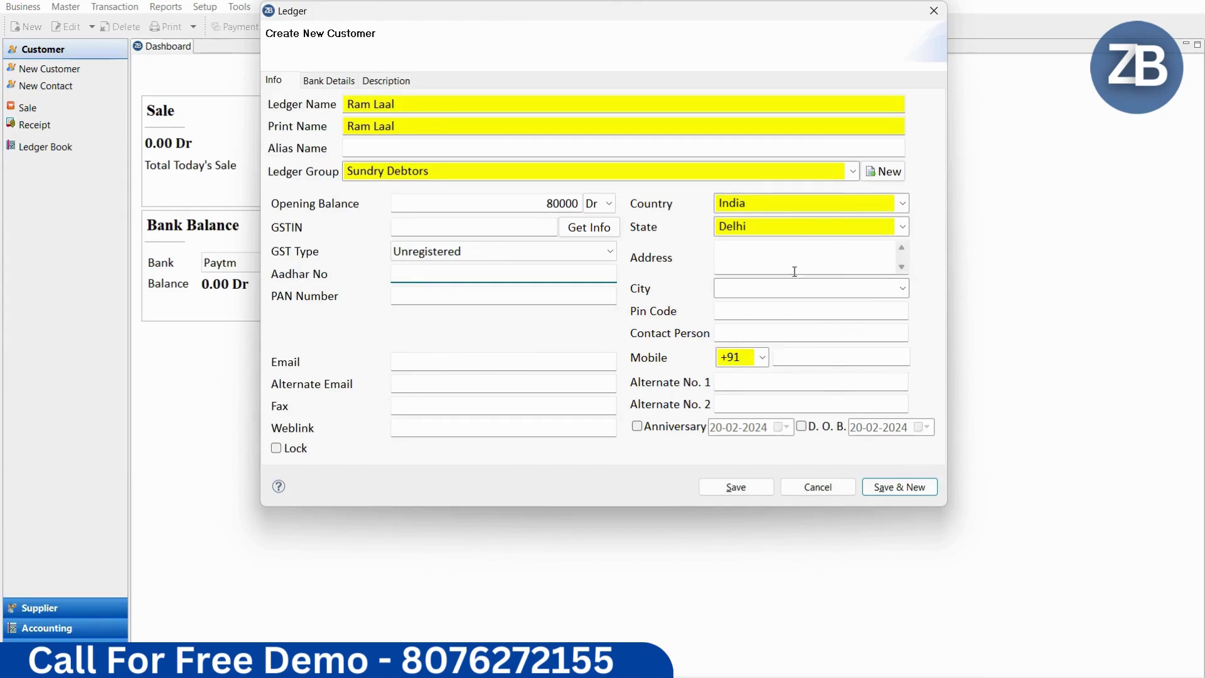
click(830, 356)
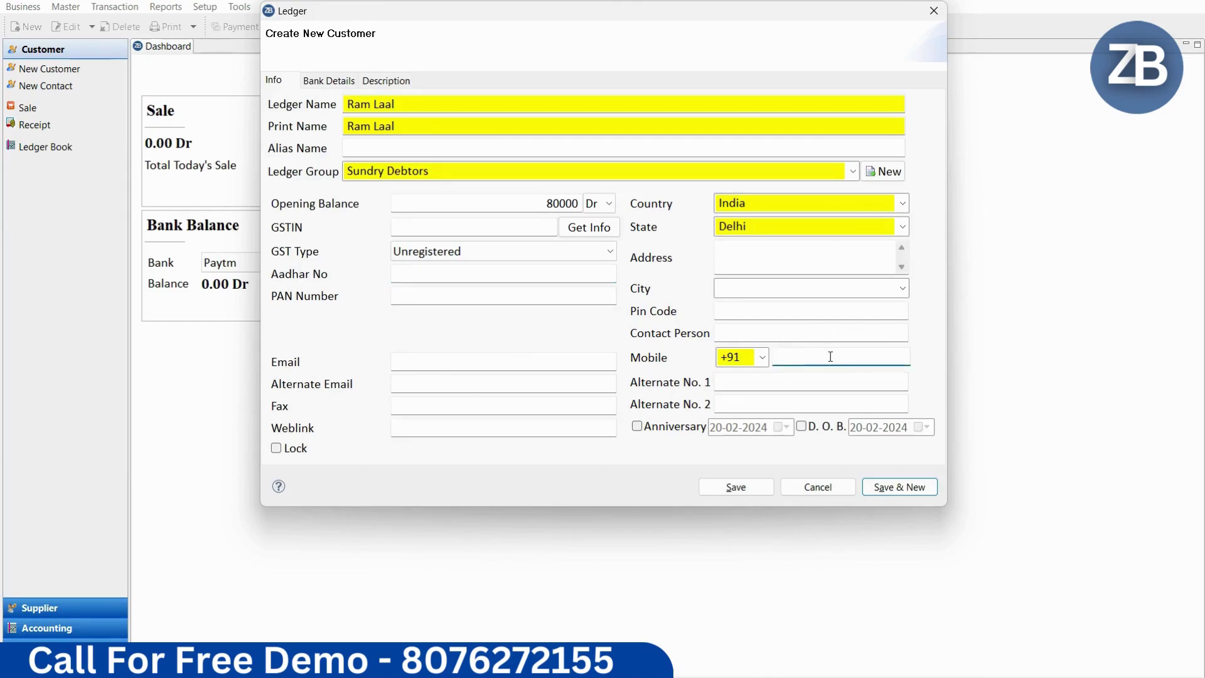
drag(846, 357, 749, 355)
click(857, 351)
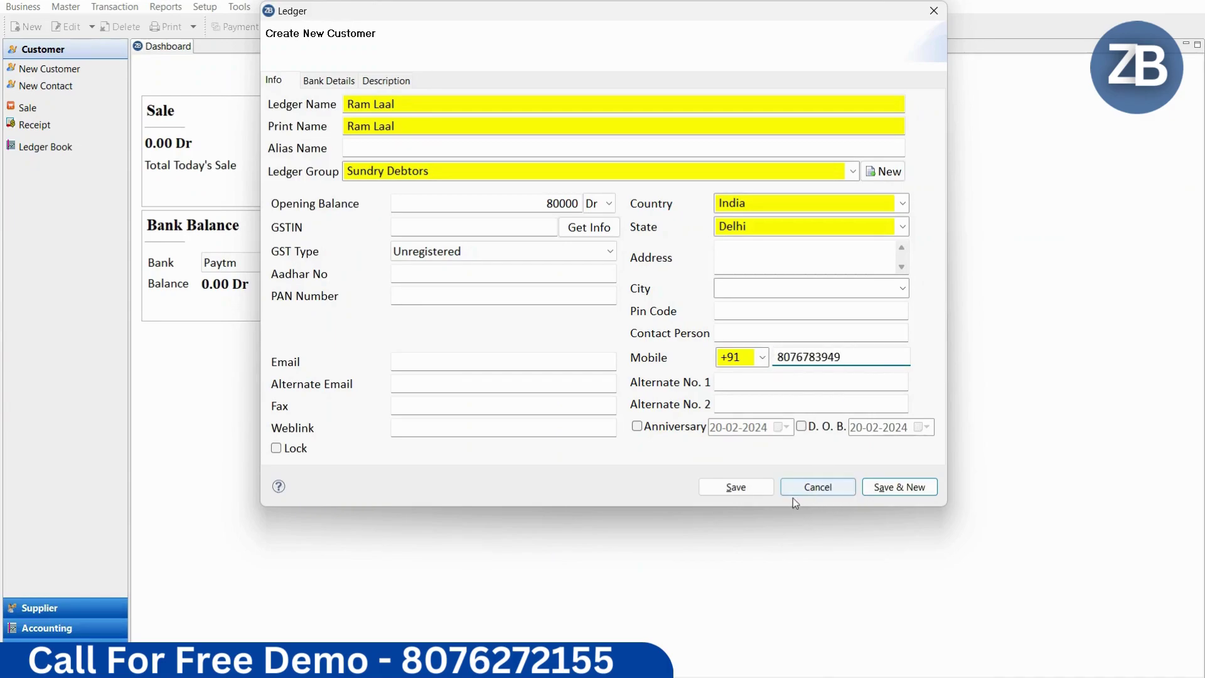
click(750, 490)
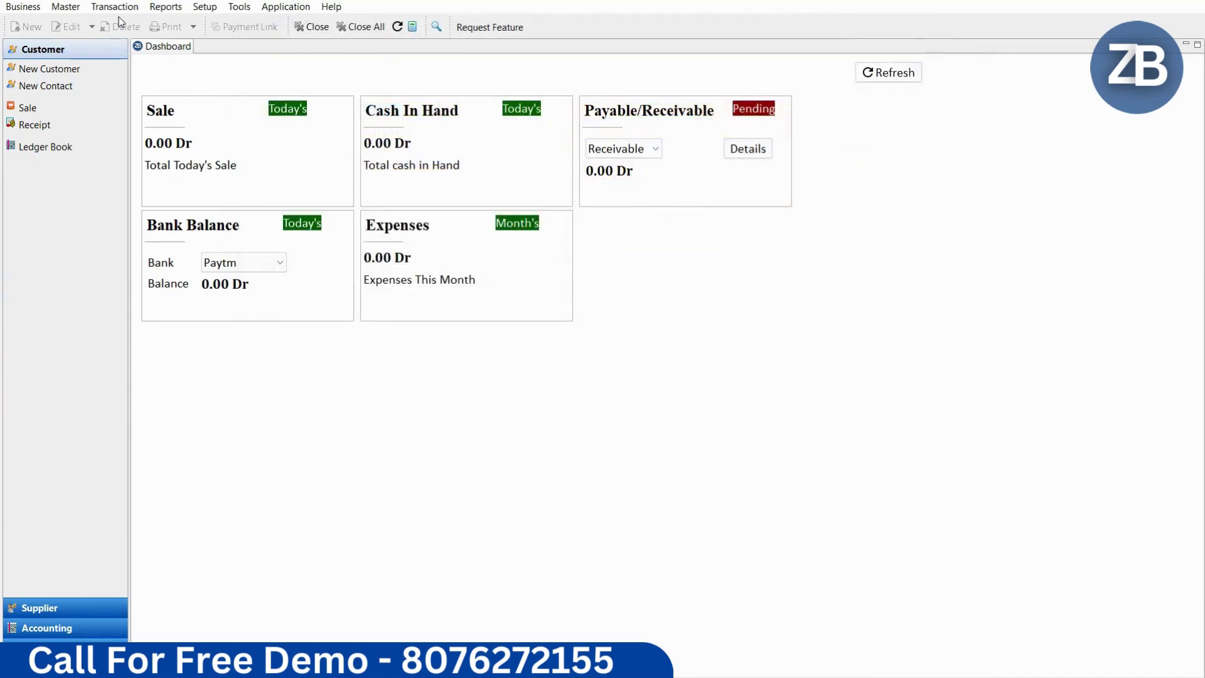
Step: Create a second customer ledger with only a name and mobile number, and save it
click(44, 69)
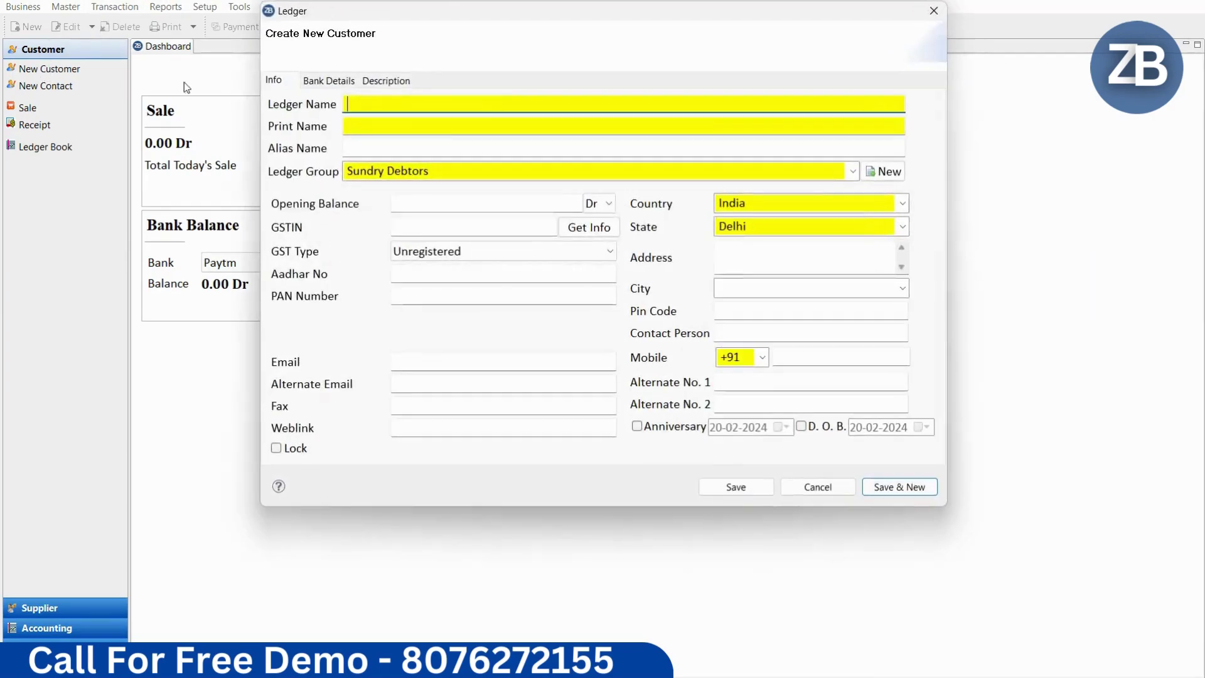
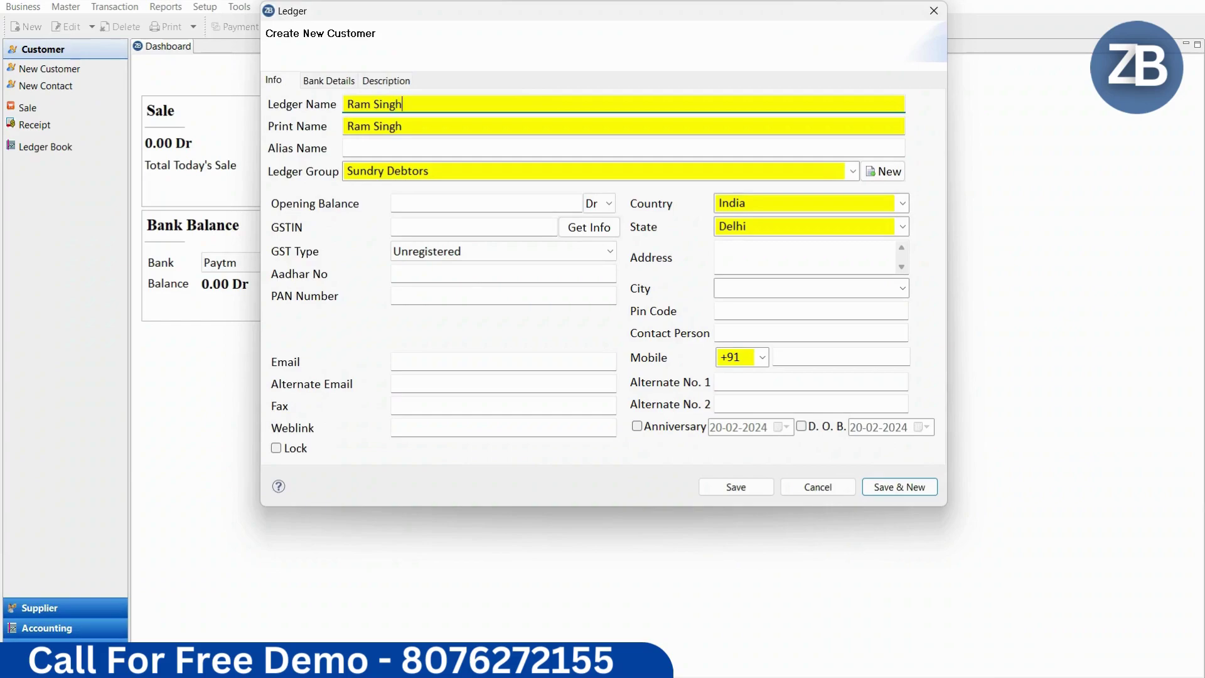
key(Tab)
key(Tab)
key(Tab)
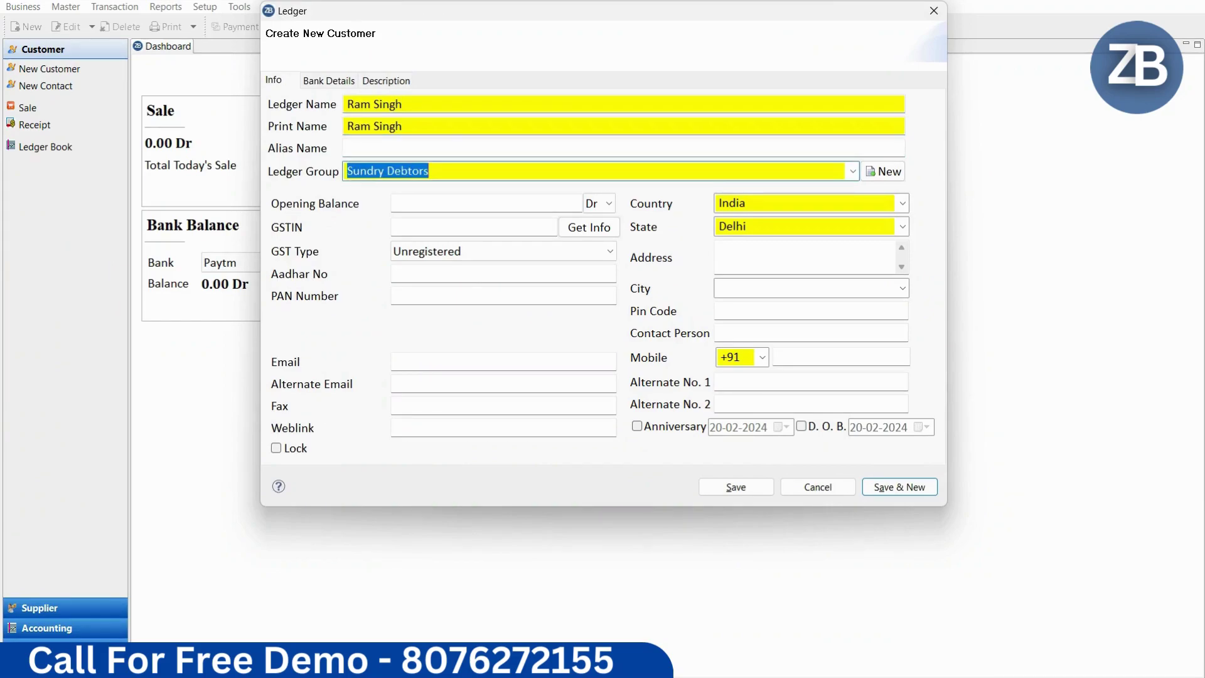
key(Tab)
key(Tab)
key(Tab)
key(Tab)
key(Tab)
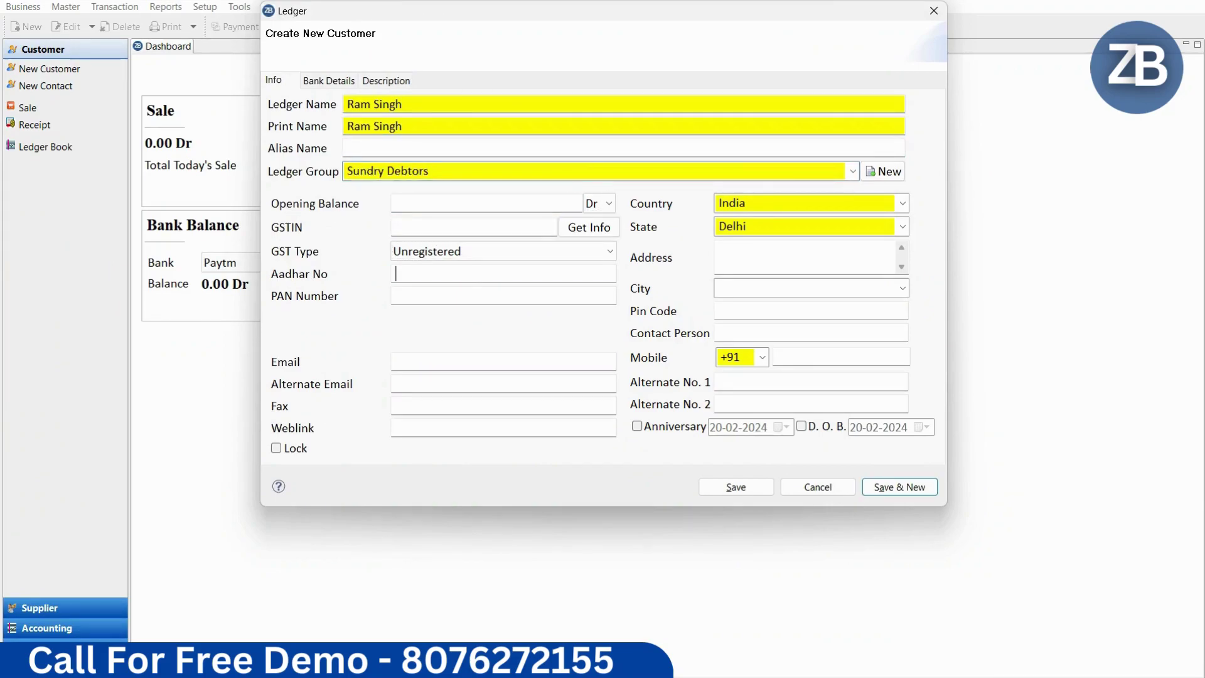
click(841, 352)
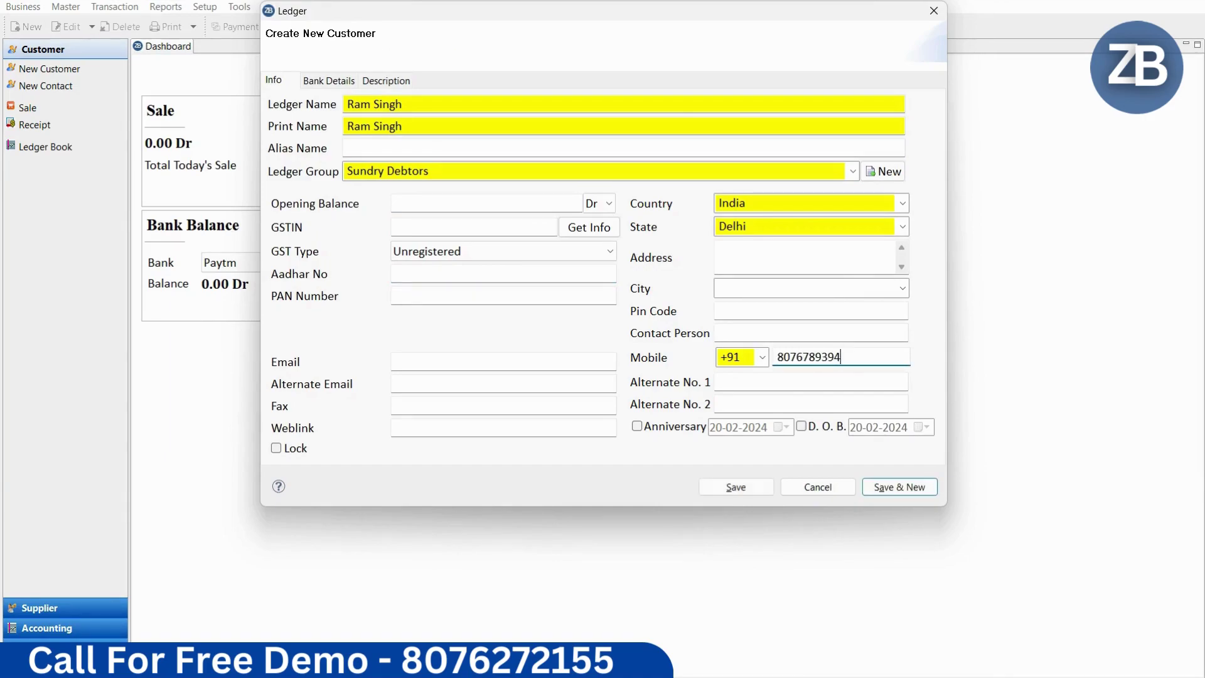
click(747, 488)
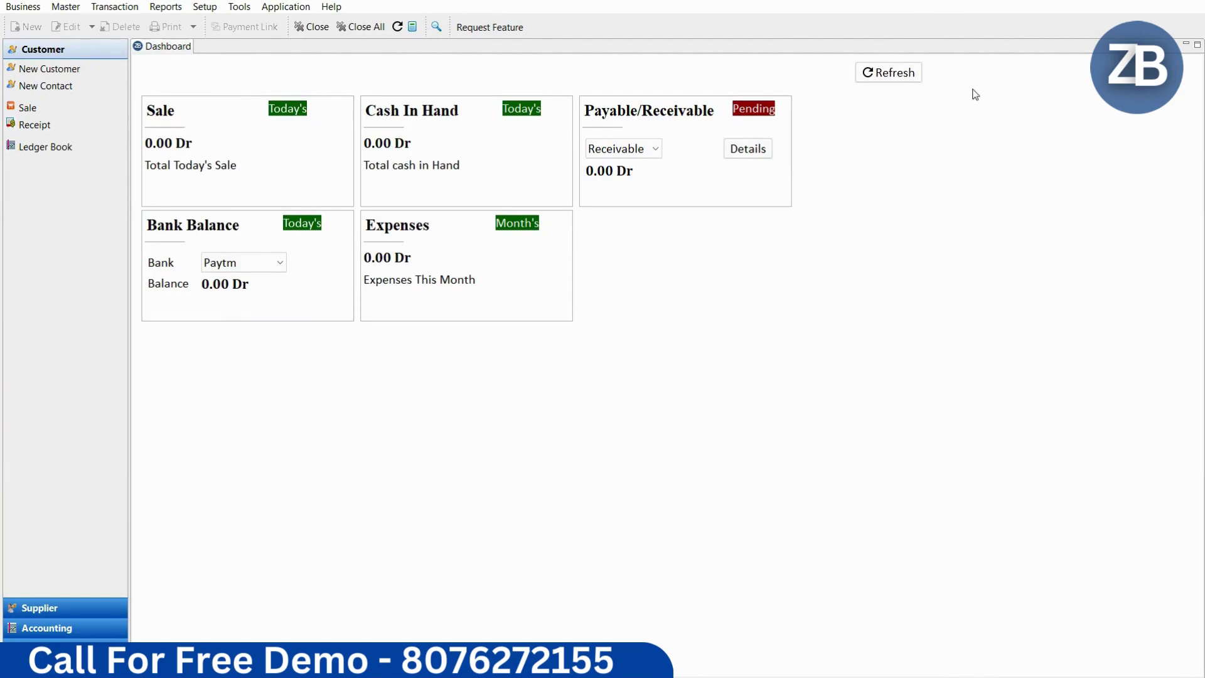
Step: Refresh the dashboard and open receivable details listing one customer at 80000.00 Dr
click(892, 81)
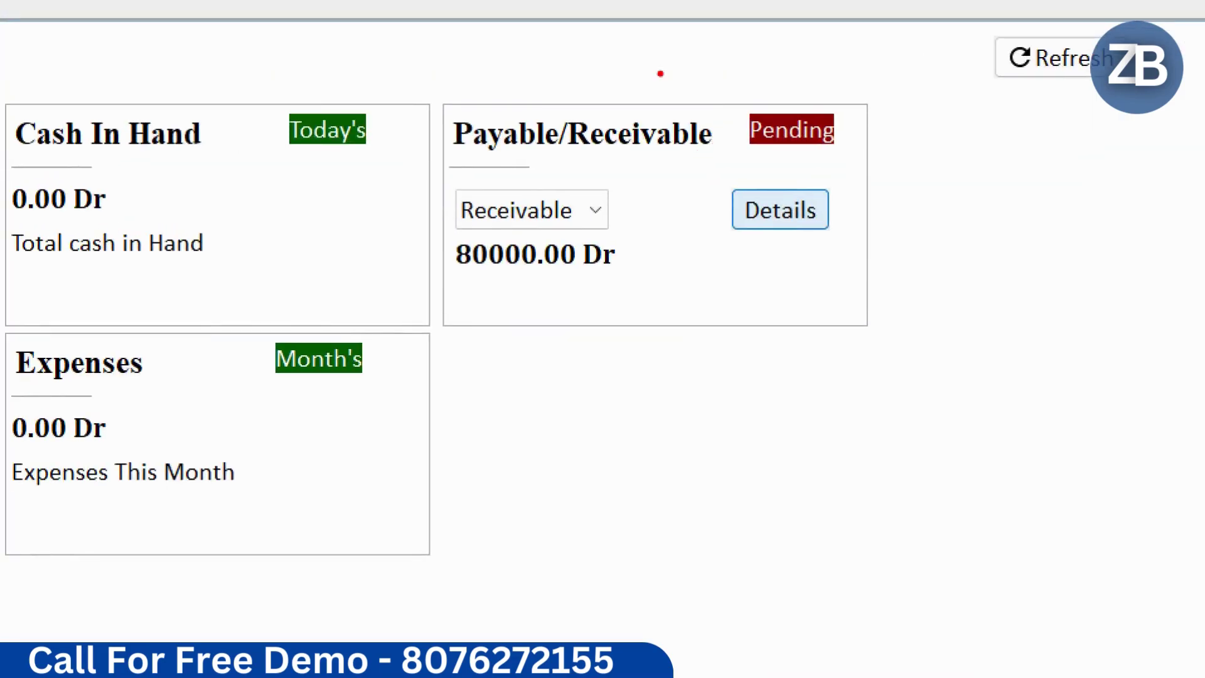
drag(654, 61, 955, 325)
key(Escape)
click(743, 148)
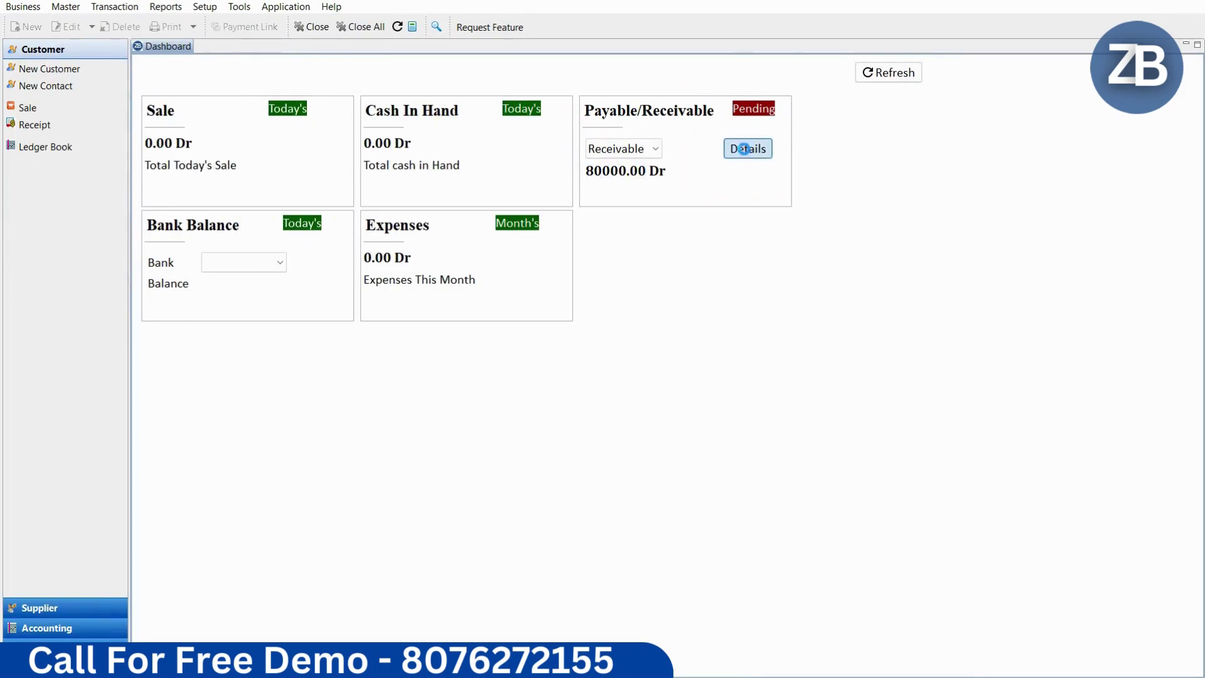
click(650, 144)
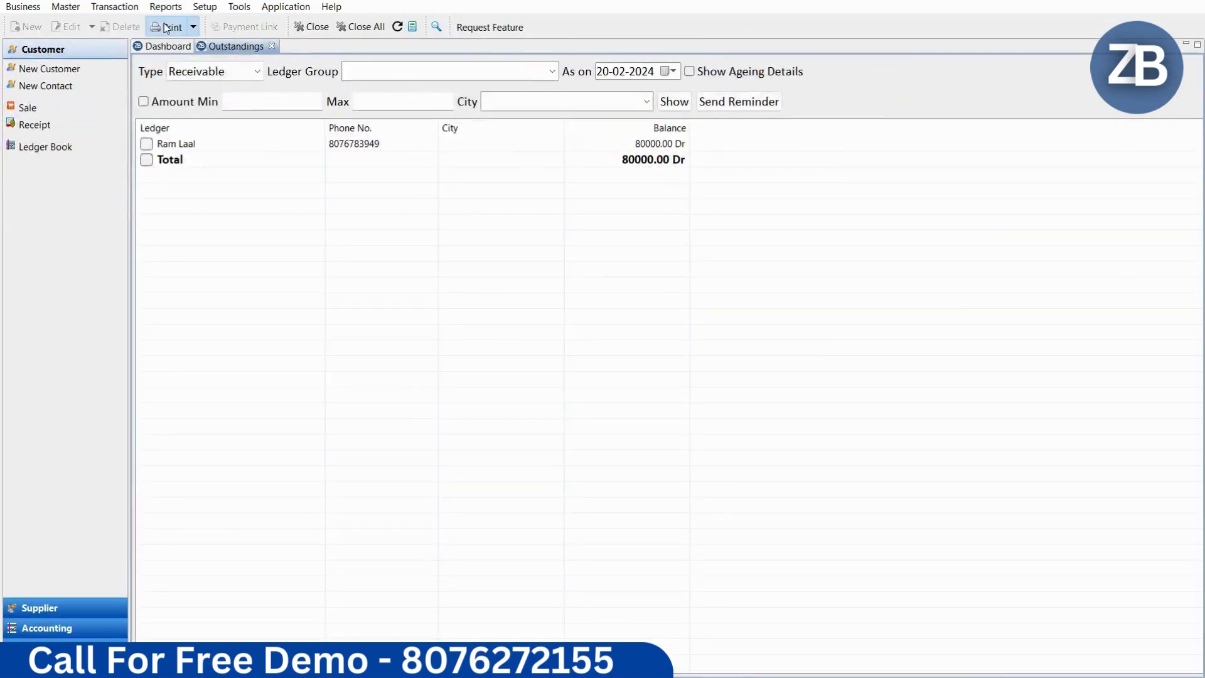
click(166, 29)
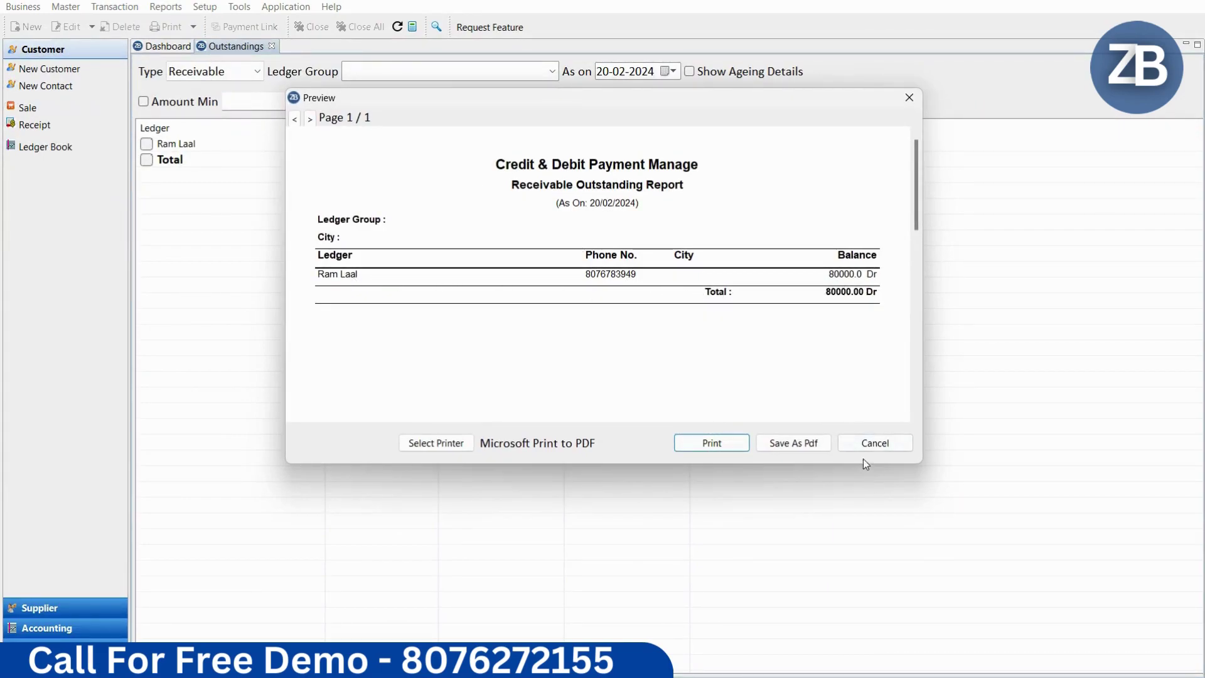
click(882, 442)
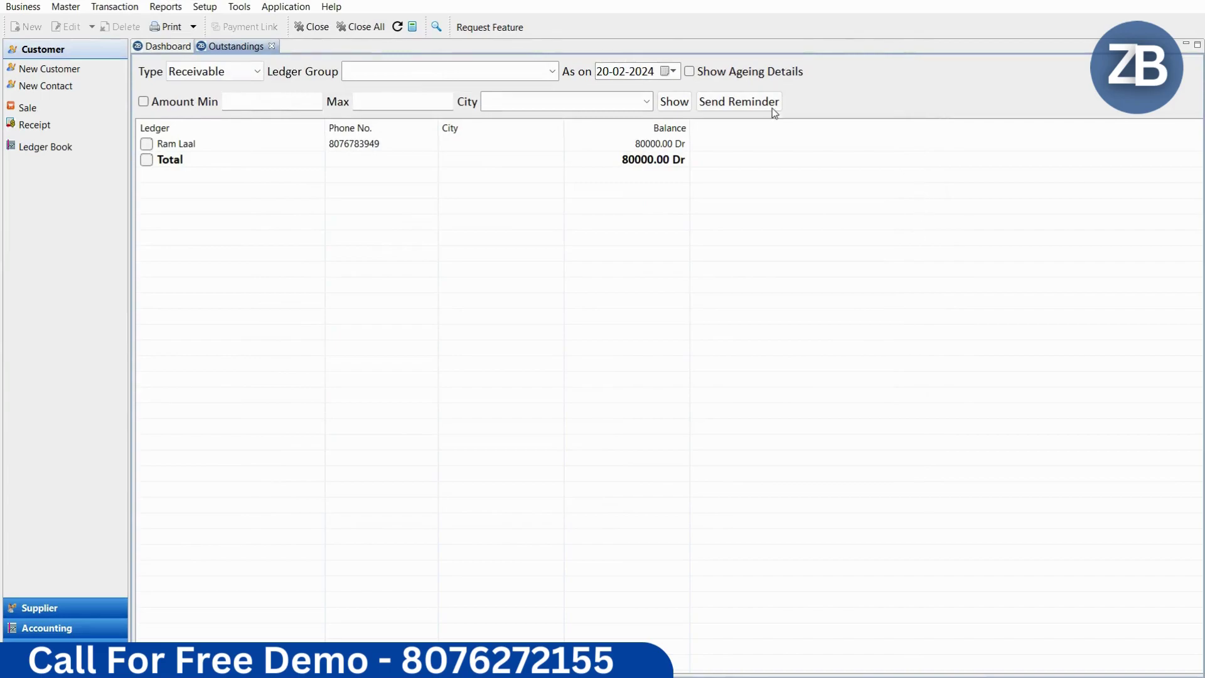
click(271, 46)
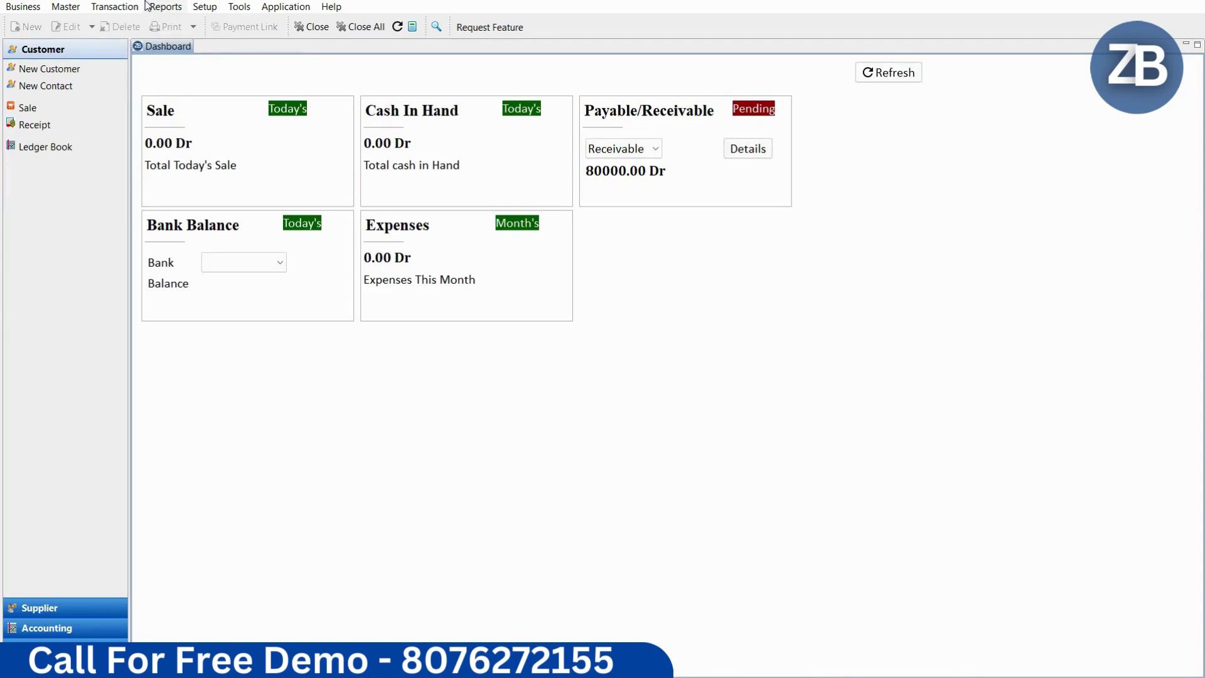
Step: Save a 50000 cash payment voucher to the second customer, described as cash from the cash counter
click(125, 8)
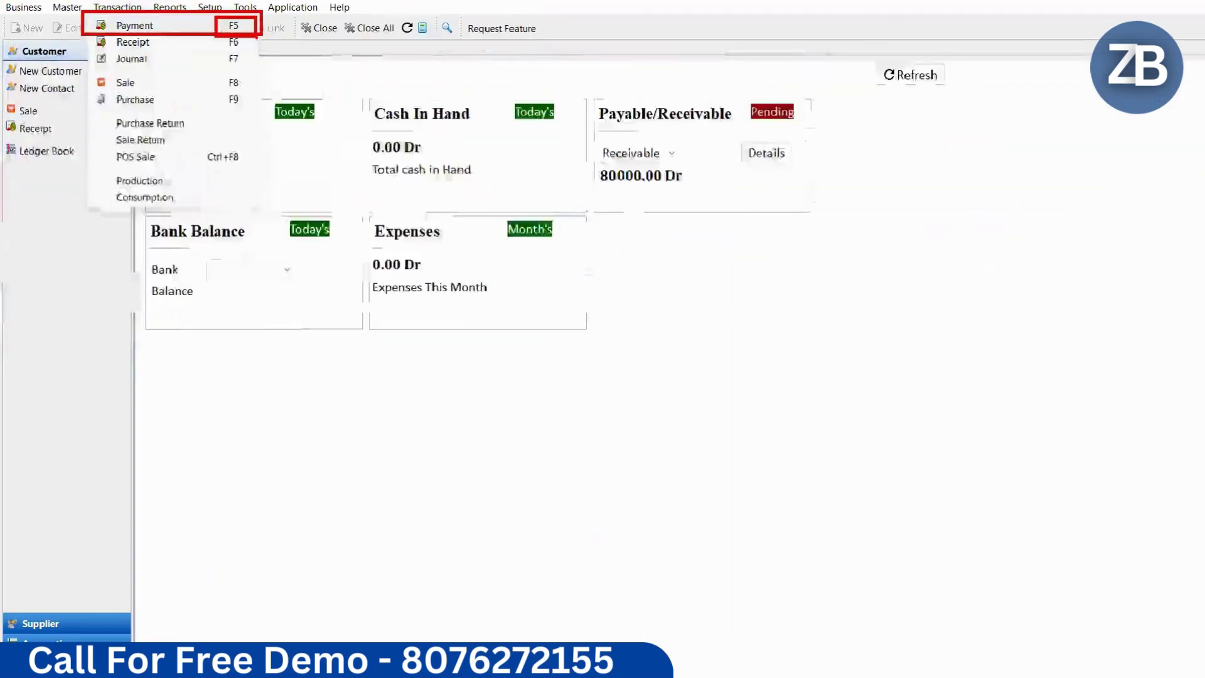
click(134, 25)
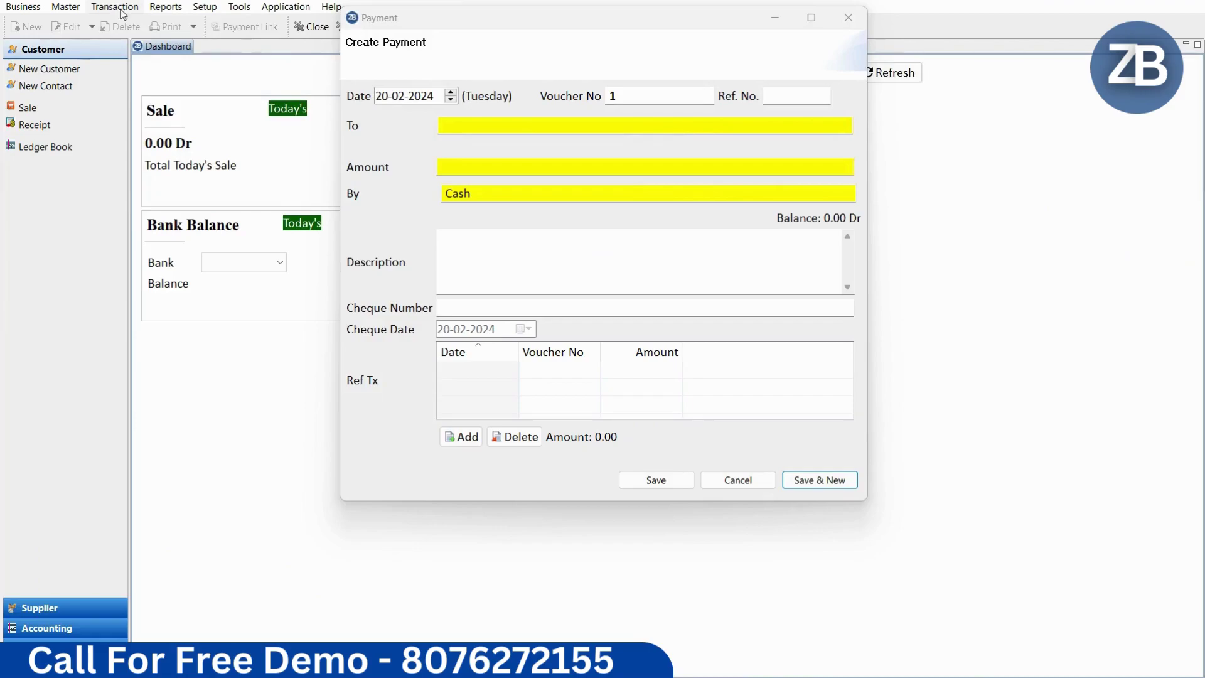
click(468, 126)
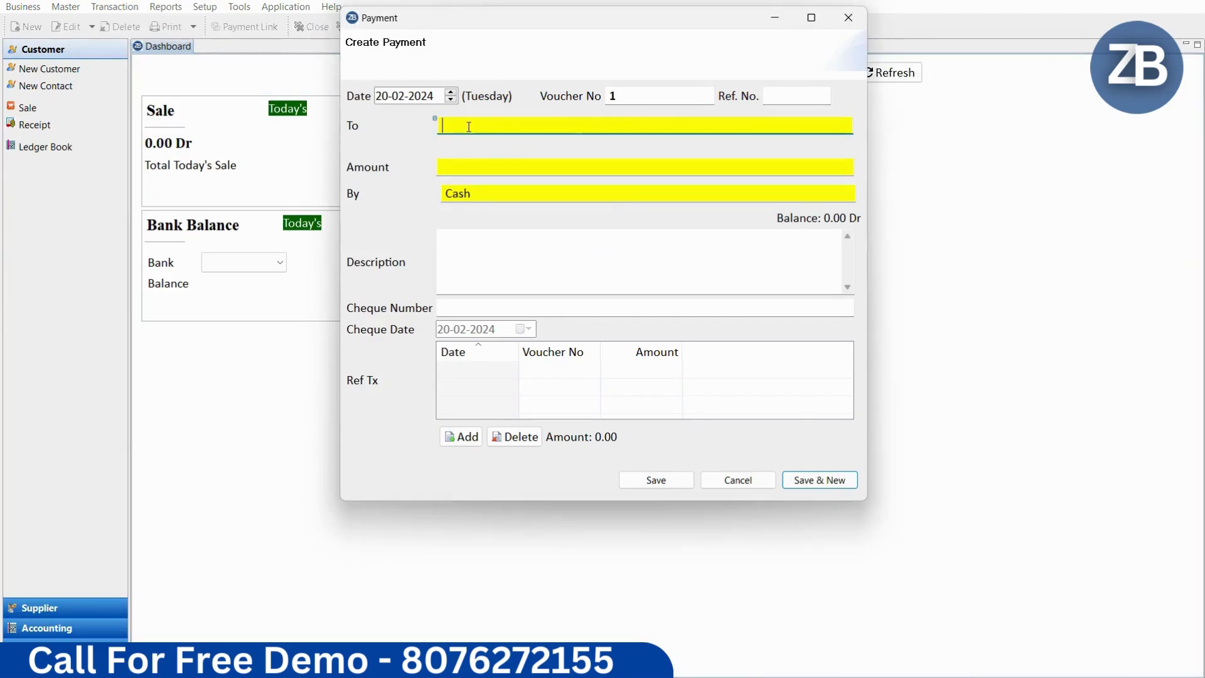
text(ram)
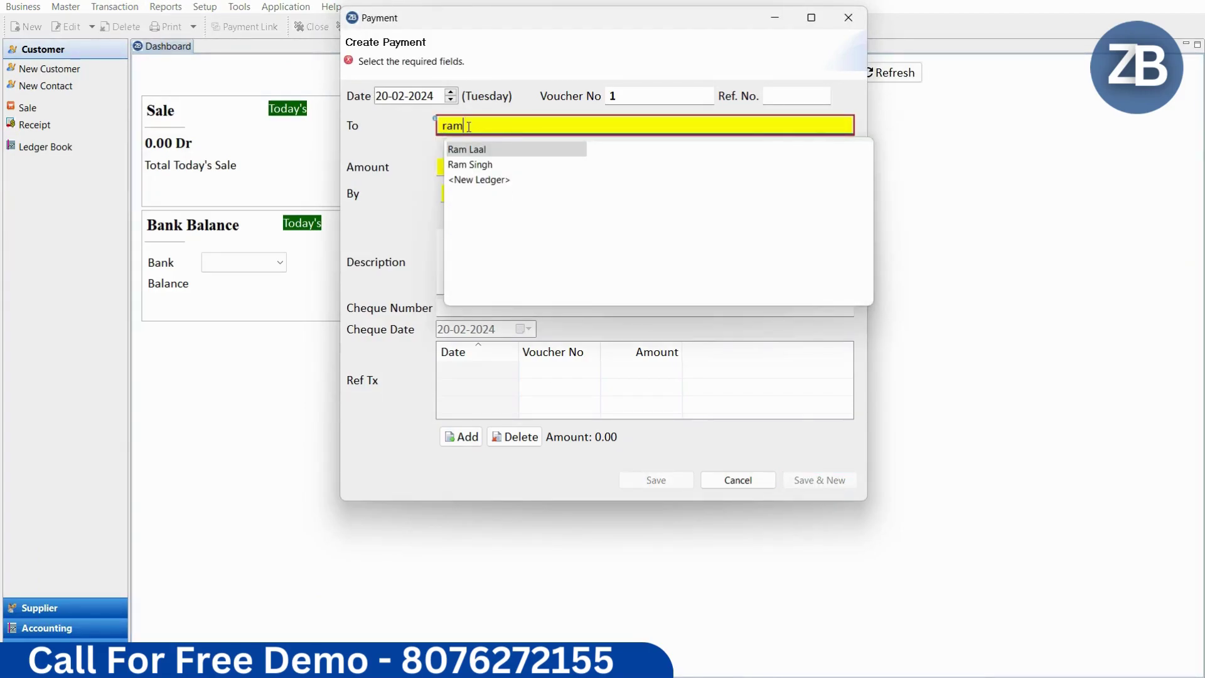
key(Down)
key(Return)
key(Return)
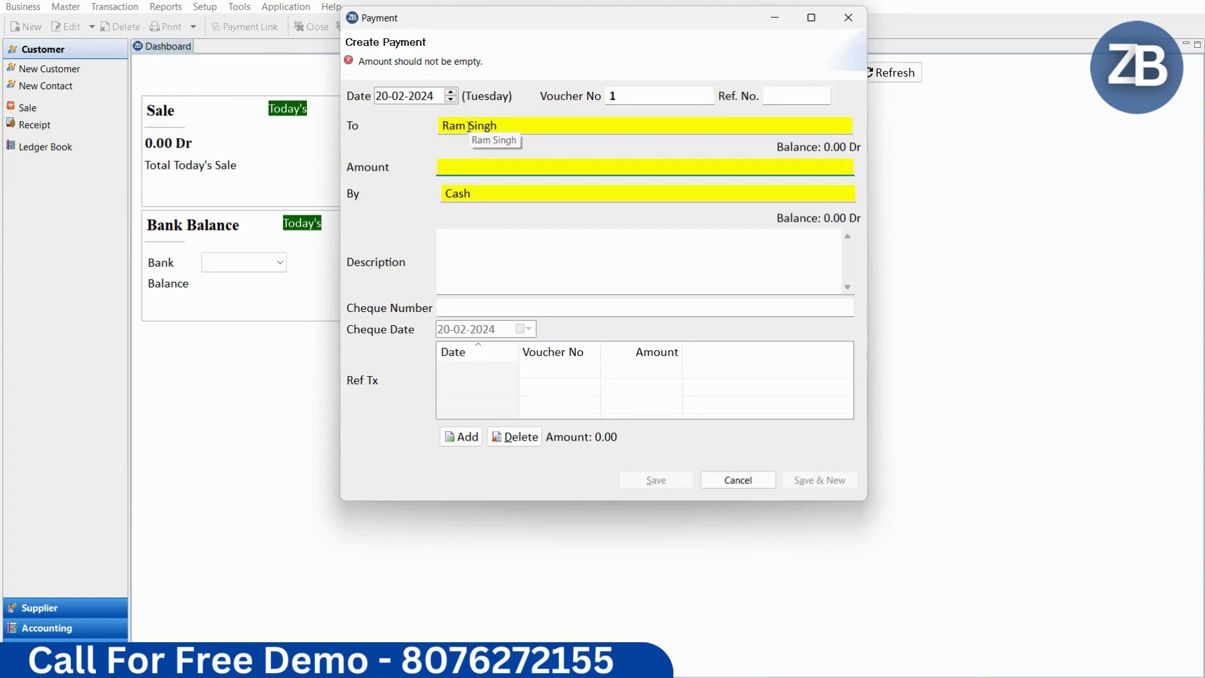
text(50000)
key(Return)
key(Return)
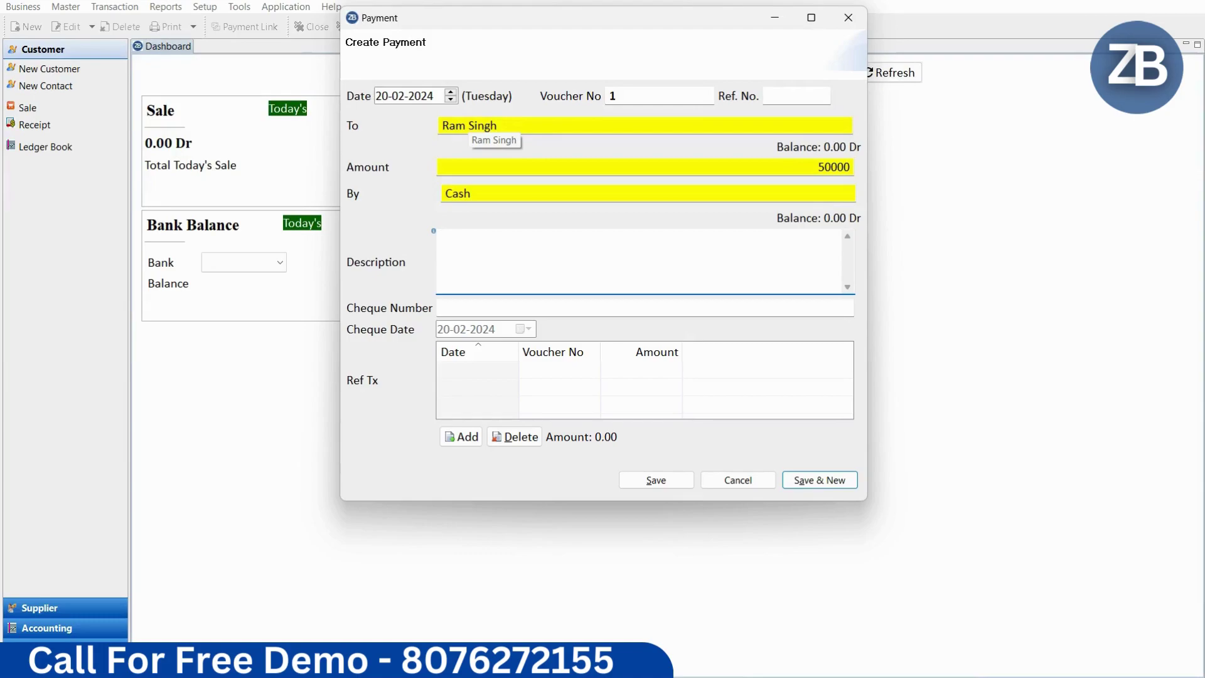
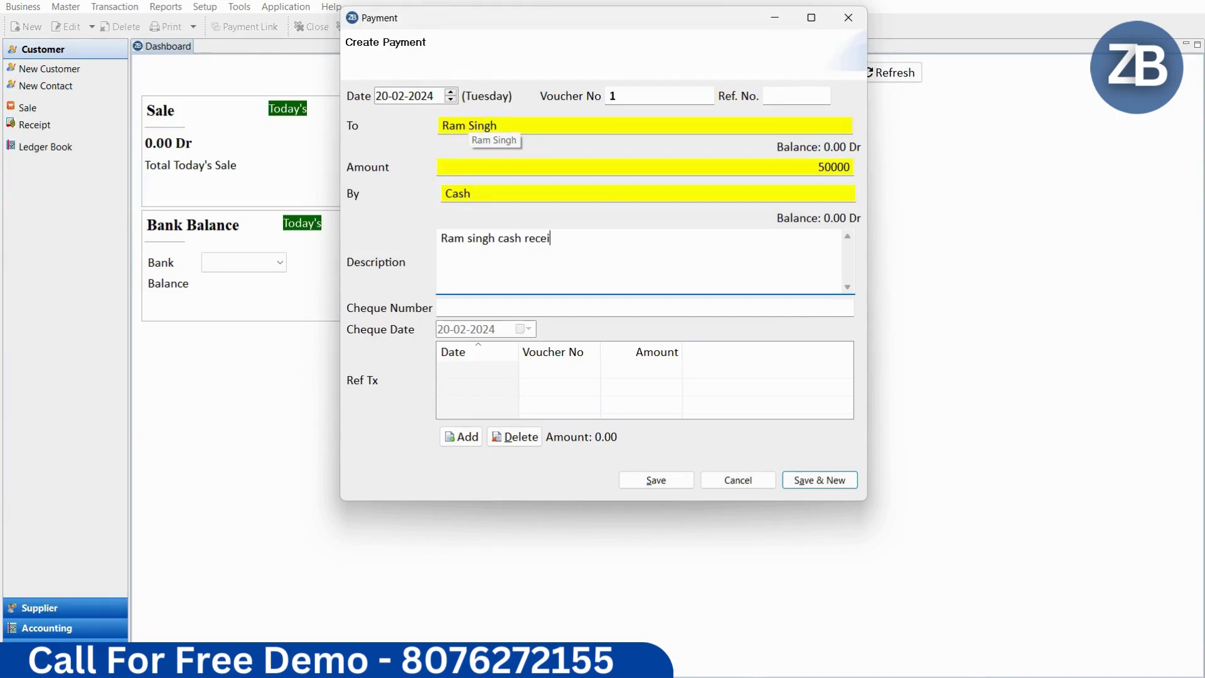
text(ve from cash counter)
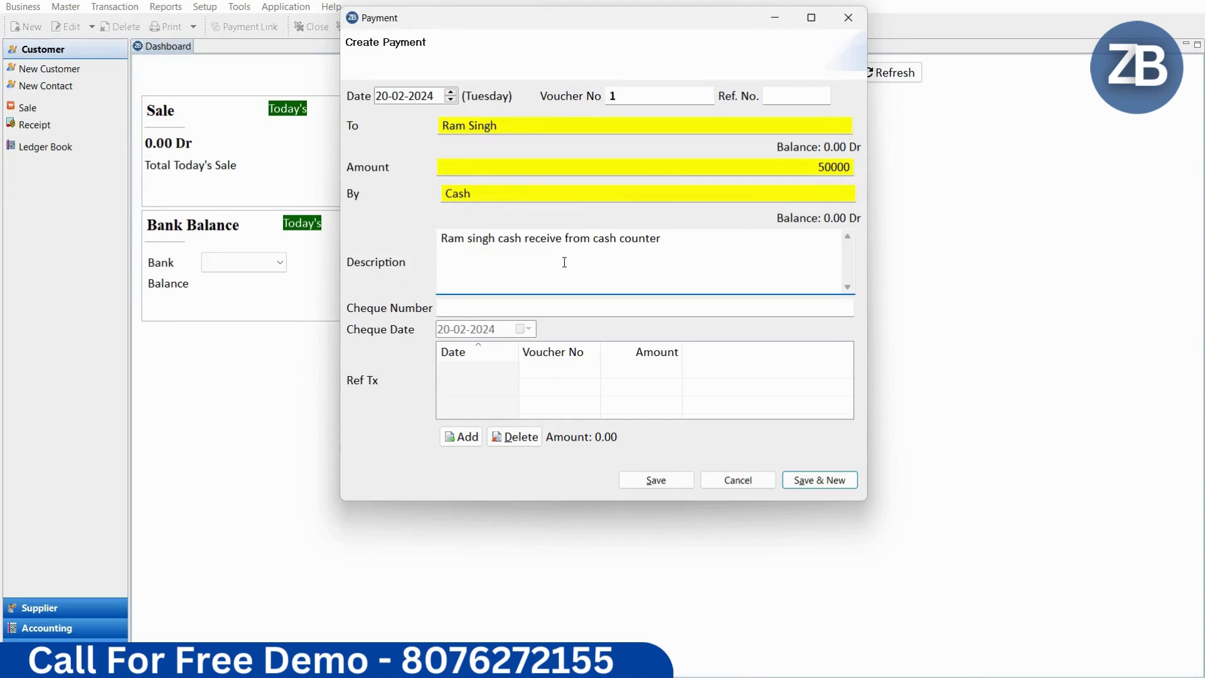
click(593, 315)
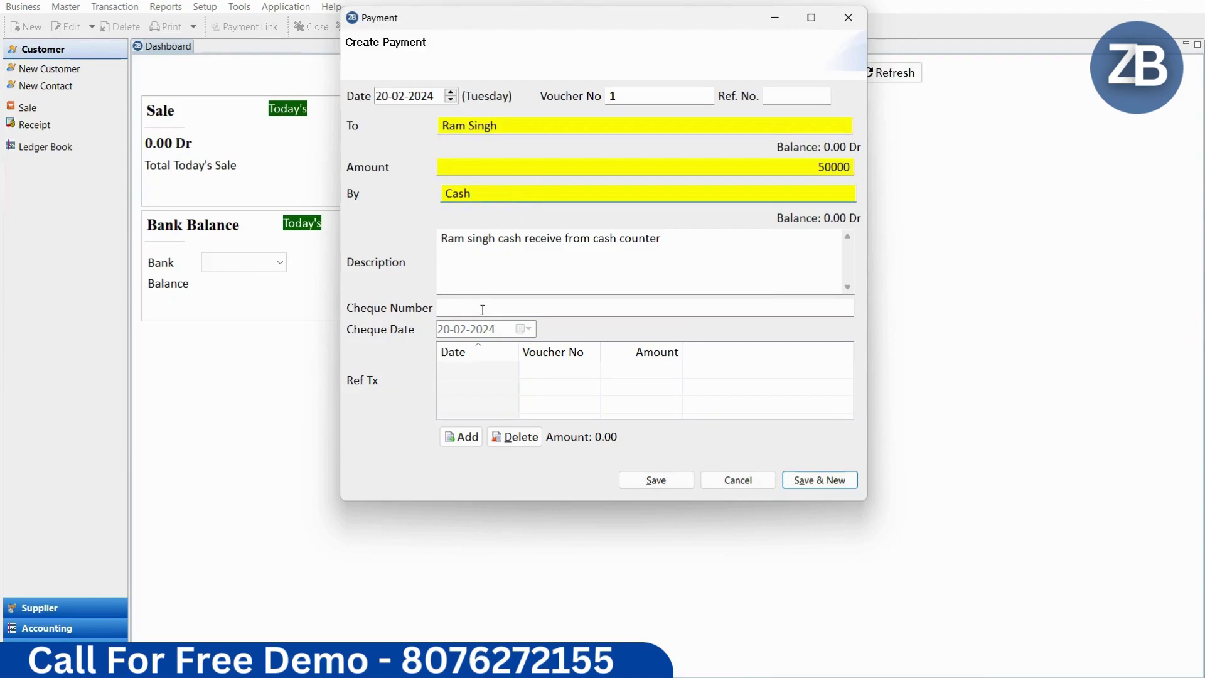
click(671, 484)
Step: Accept the negative-cash warning, then refresh to 50000 Cr cash and 130000 Dr receivables
click(690, 271)
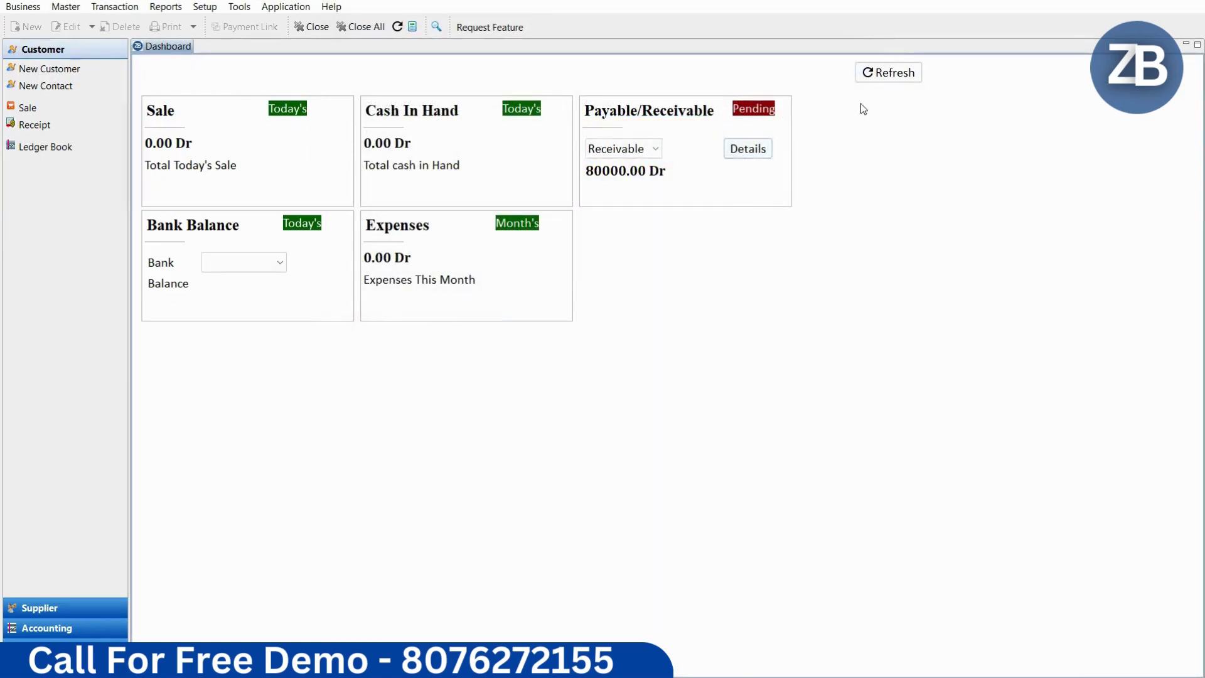
click(884, 75)
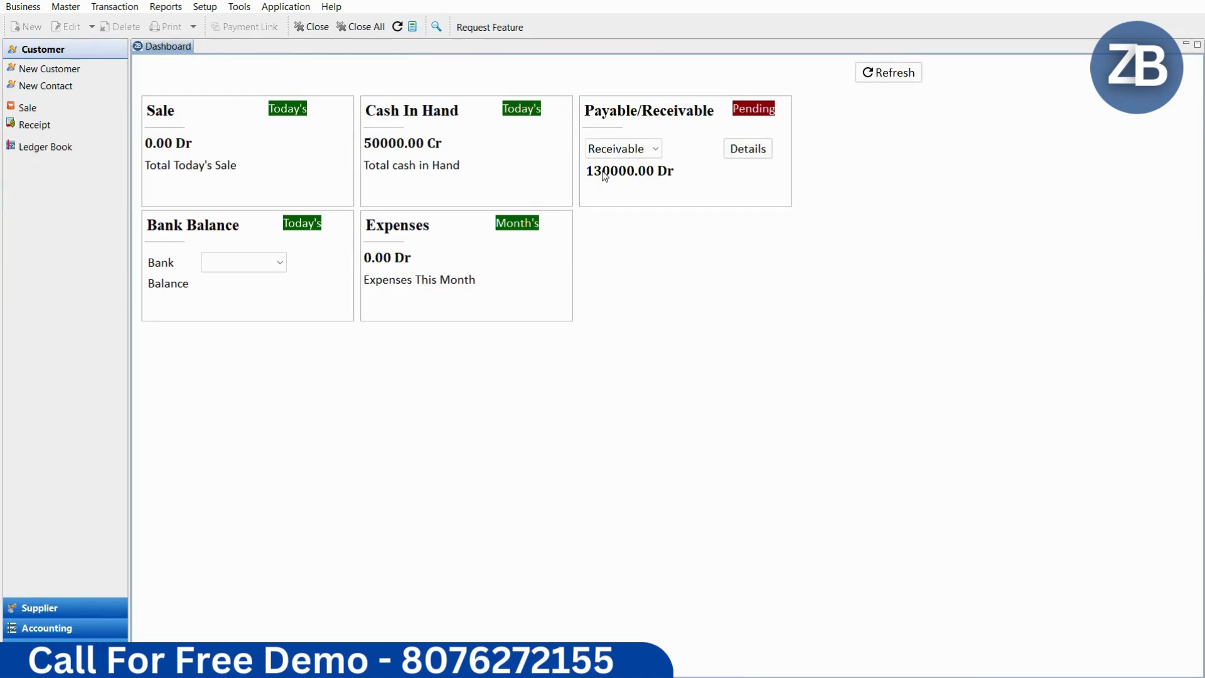
click(751, 154)
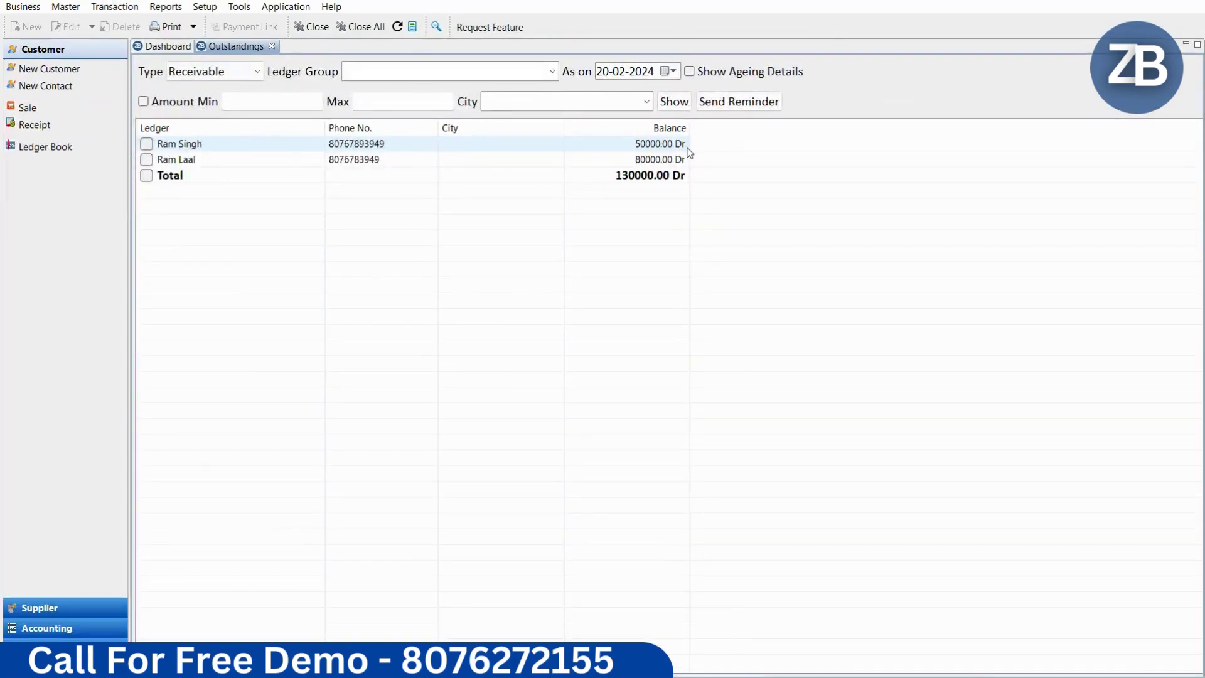
click(271, 47)
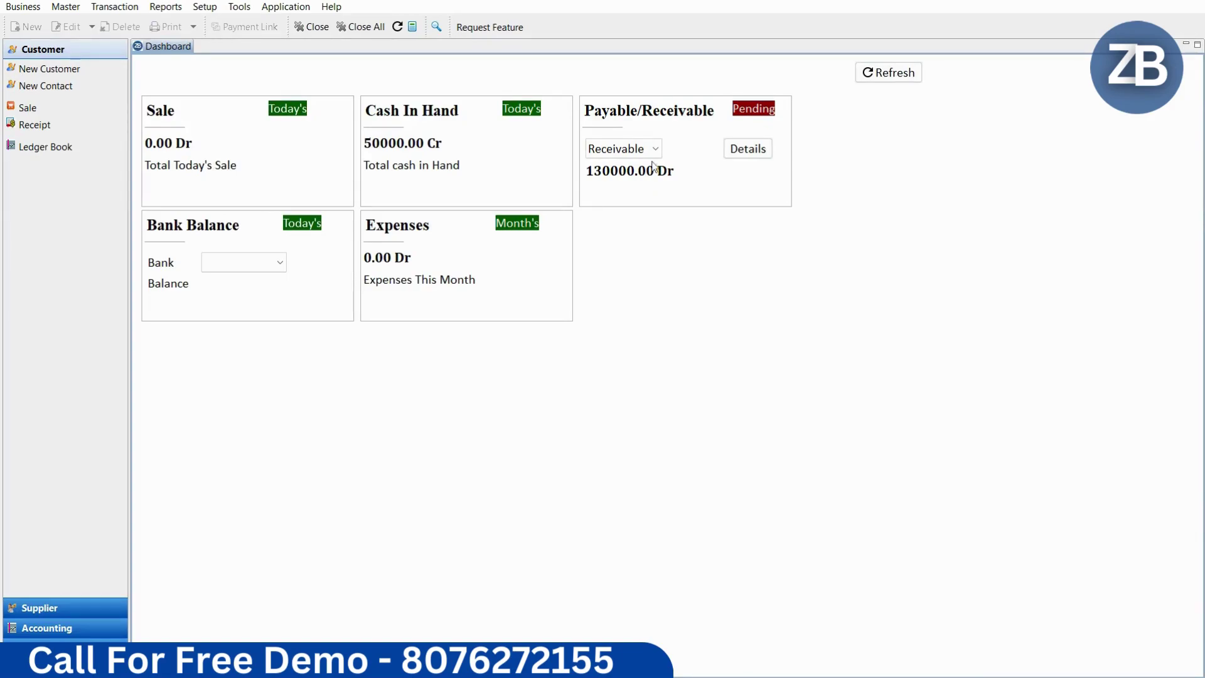
click(747, 148)
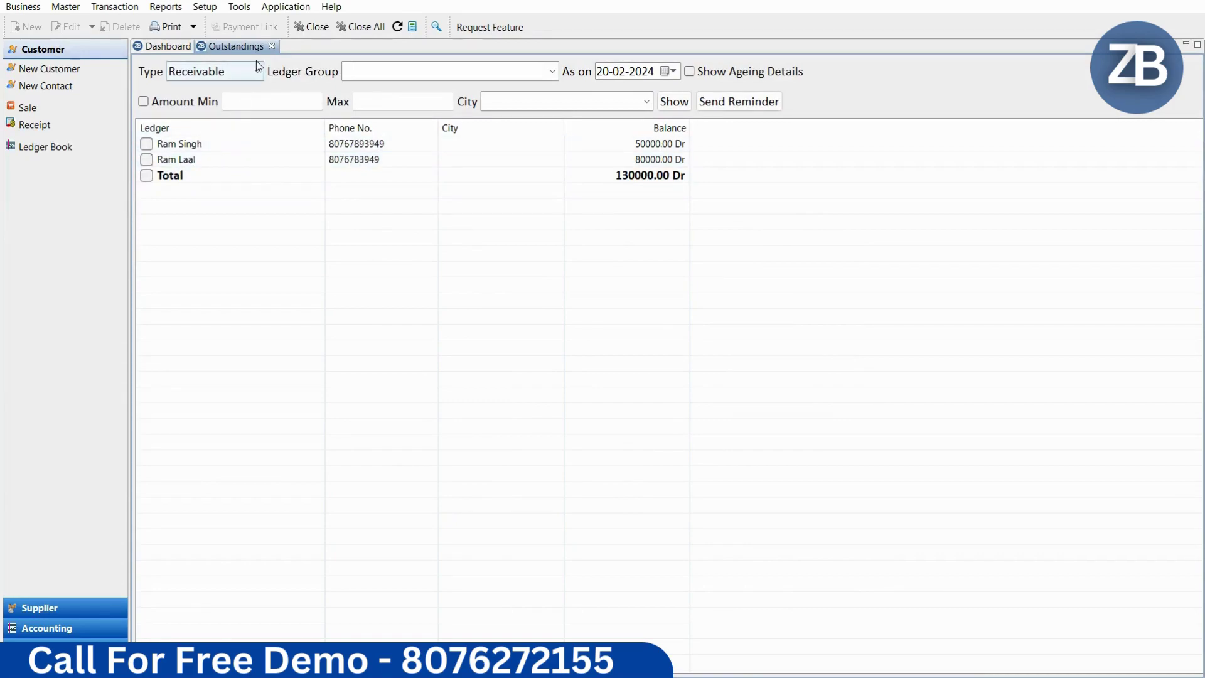
click(272, 47)
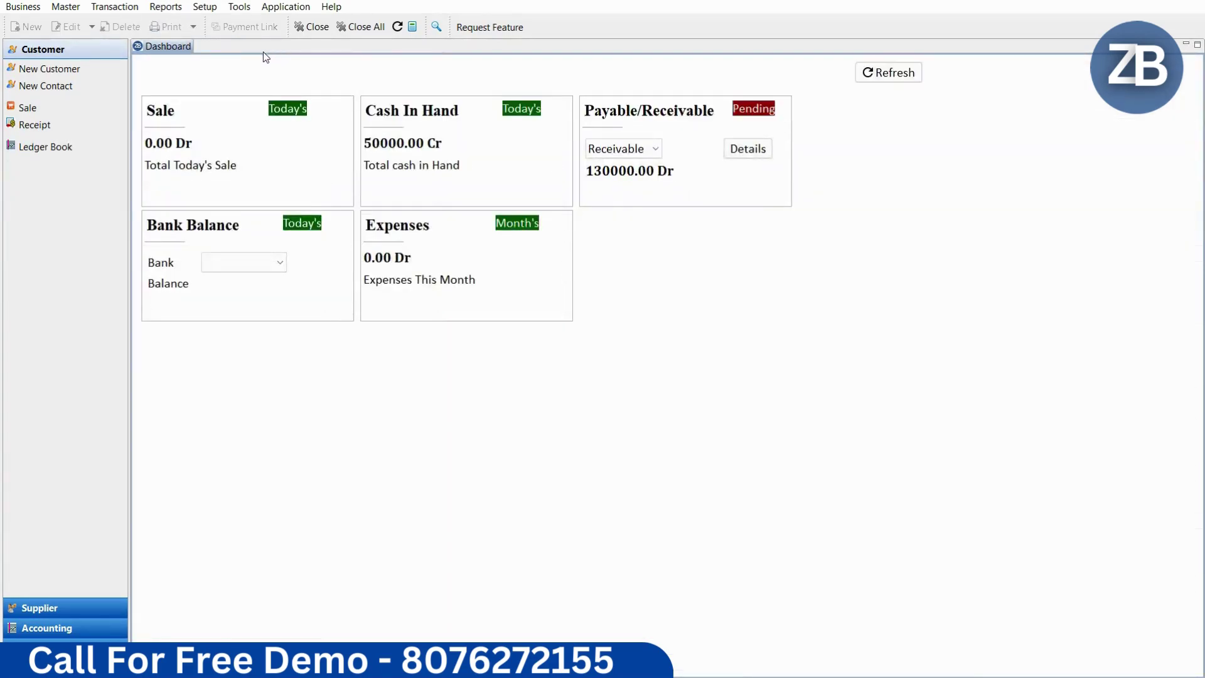
Step: Save a 20000 cash receipt from the first customer with description 'Cash received'
click(105, 9)
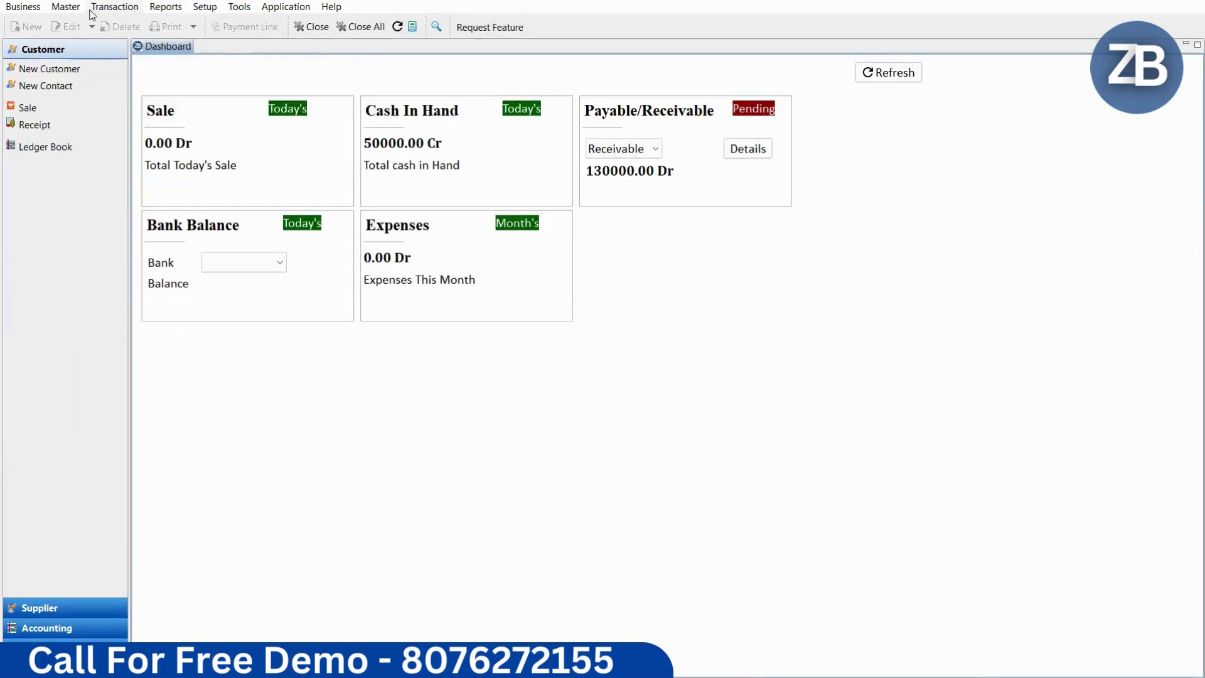
click(118, 7)
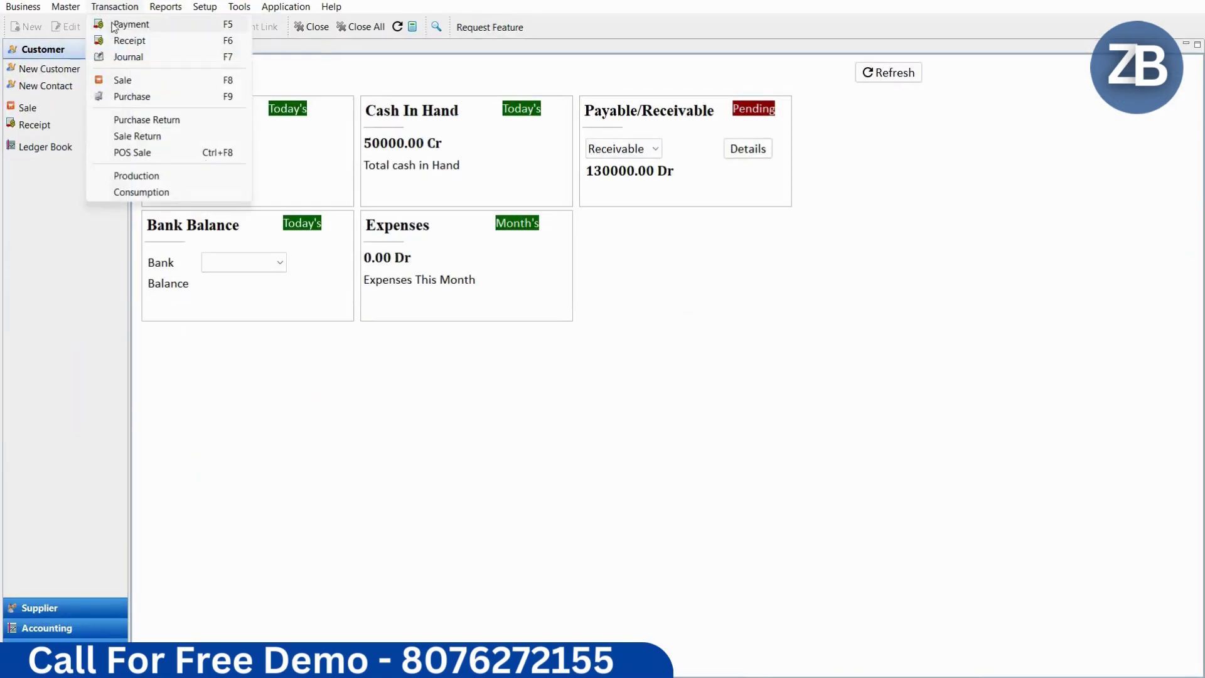
click(123, 41)
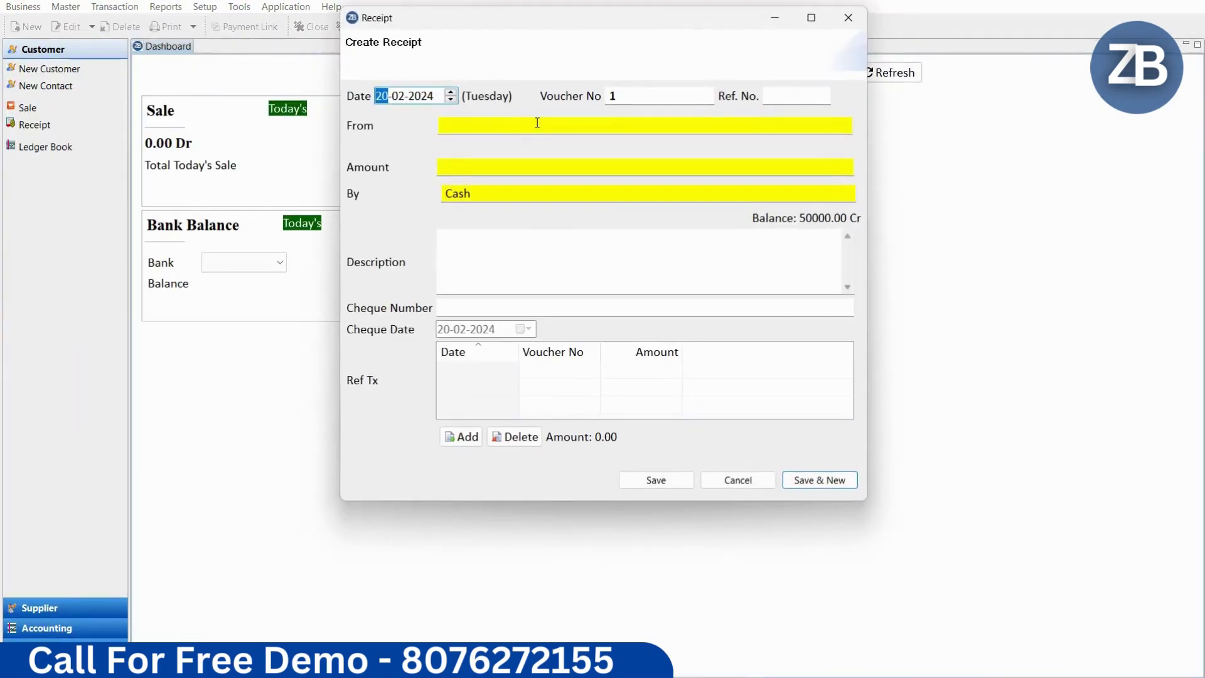
key(Tab)
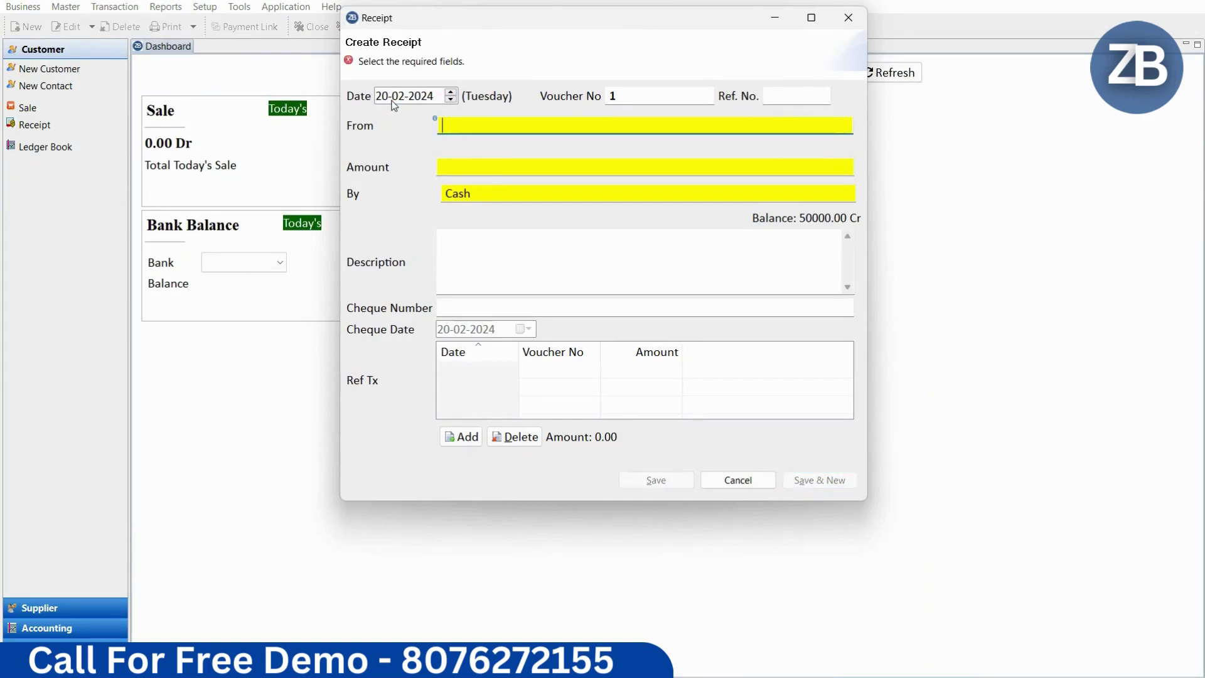
text(ra,)
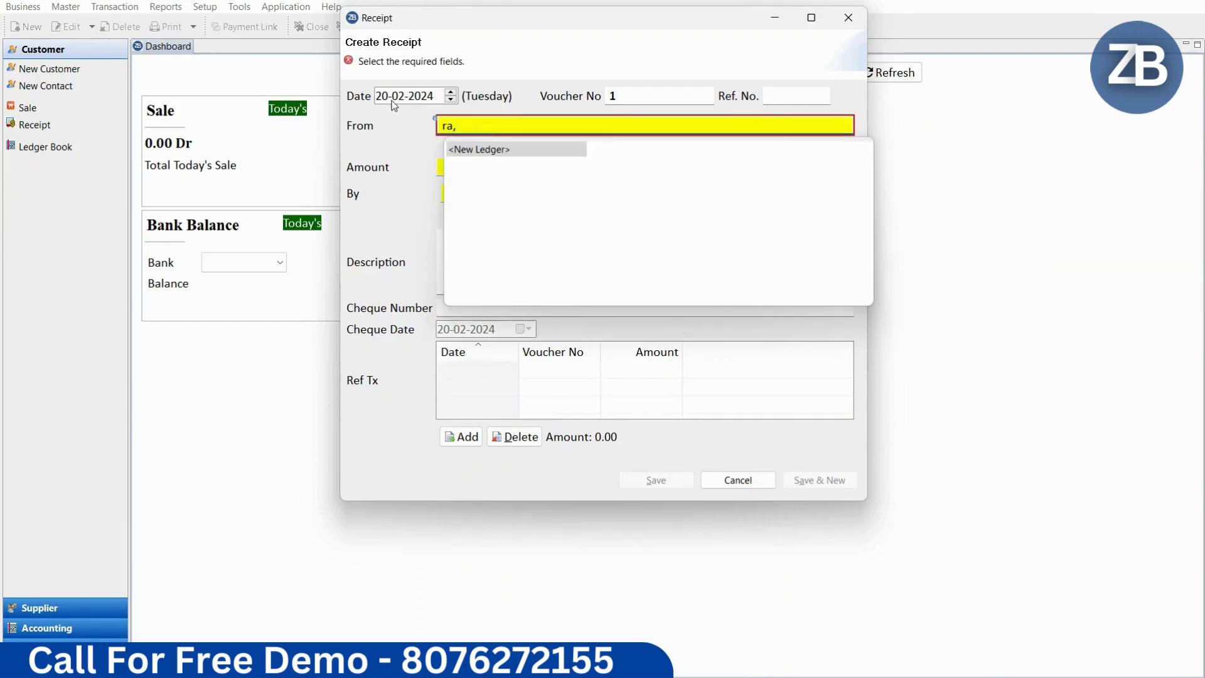
key(BackSpace)
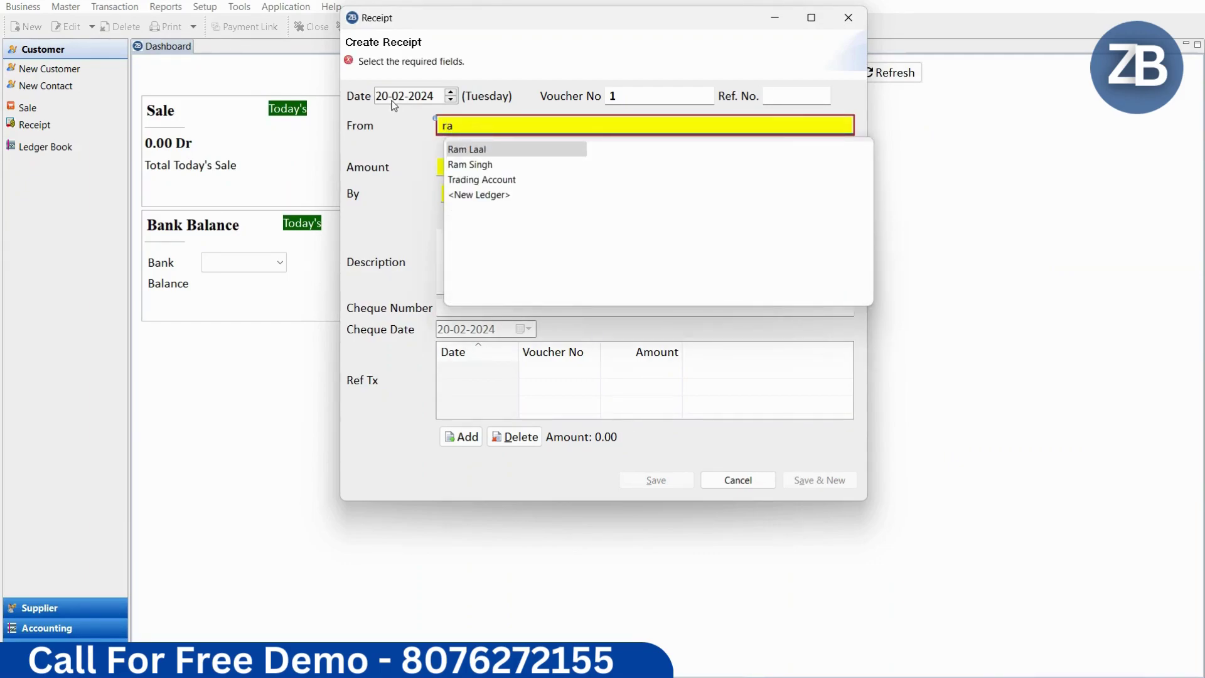
key(Return)
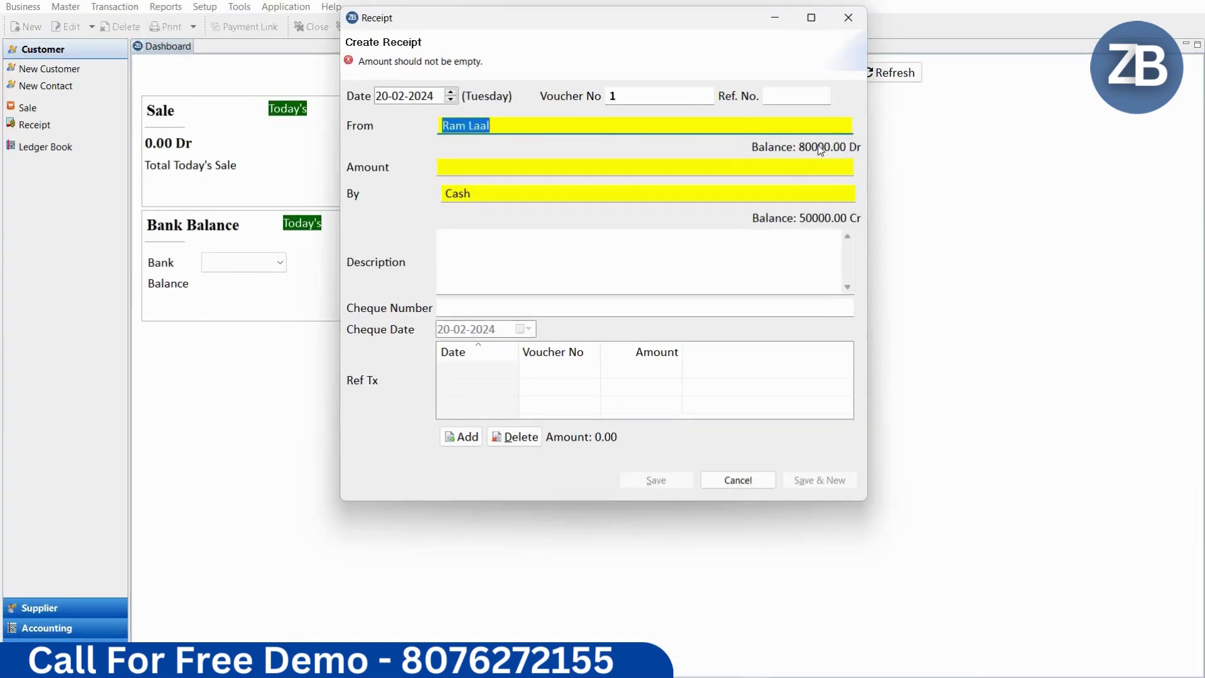
key(Tab)
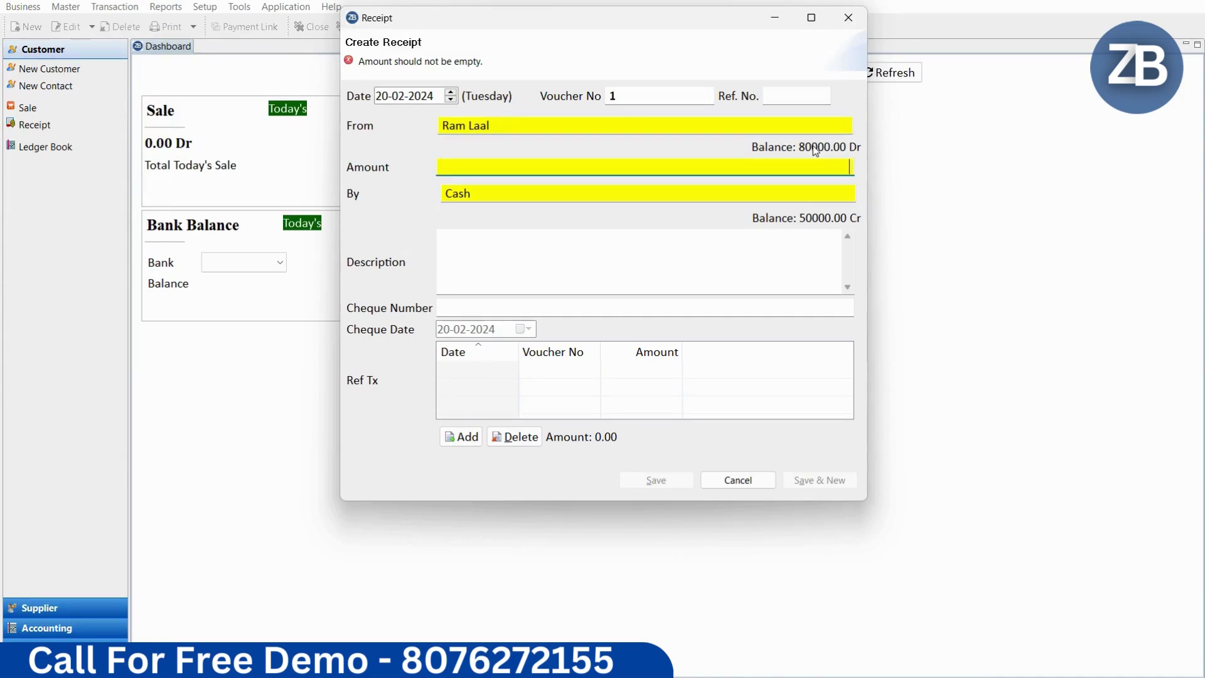
text(20000)
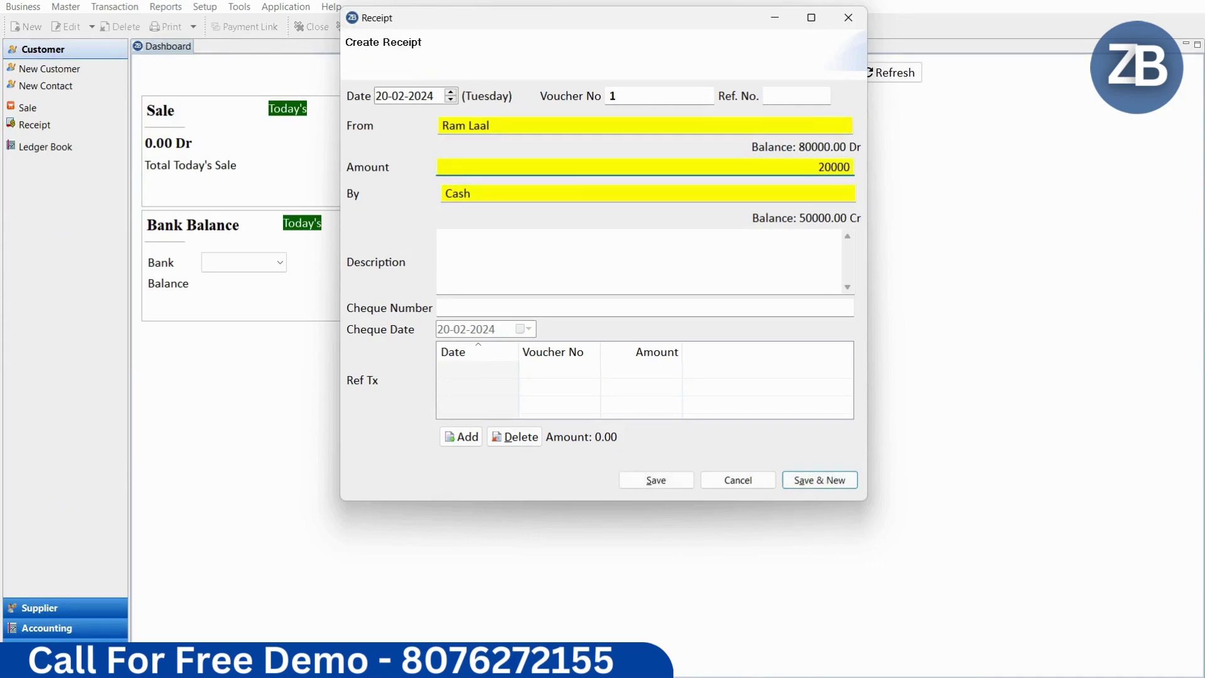
click(561, 267)
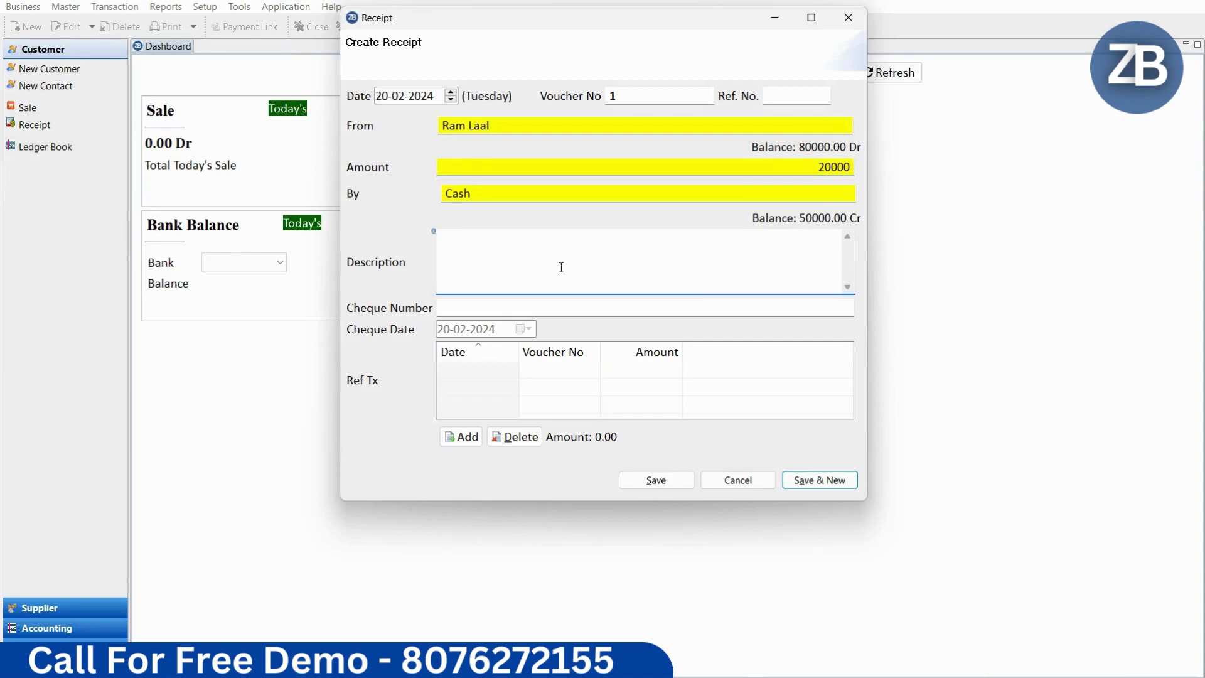
text(Cash received)
click(657, 482)
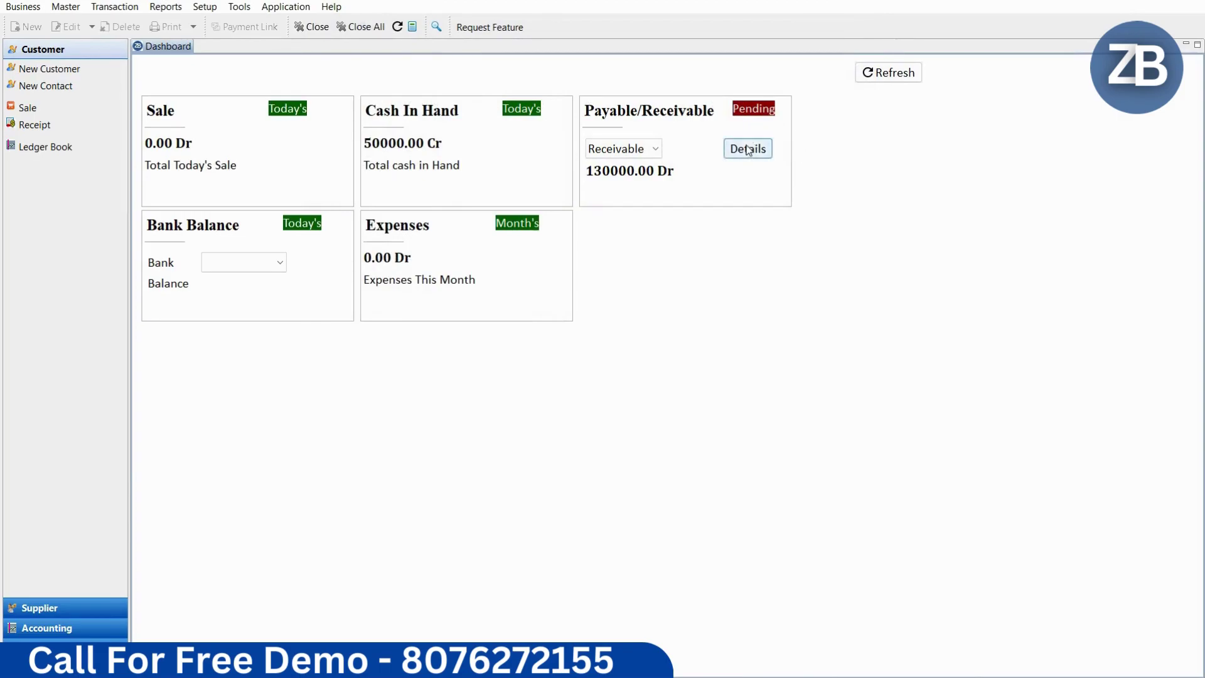
Step: Refresh to 110000.00 Dr receivables, then print-preview the outstandings report and close it
click(867, 72)
click(748, 149)
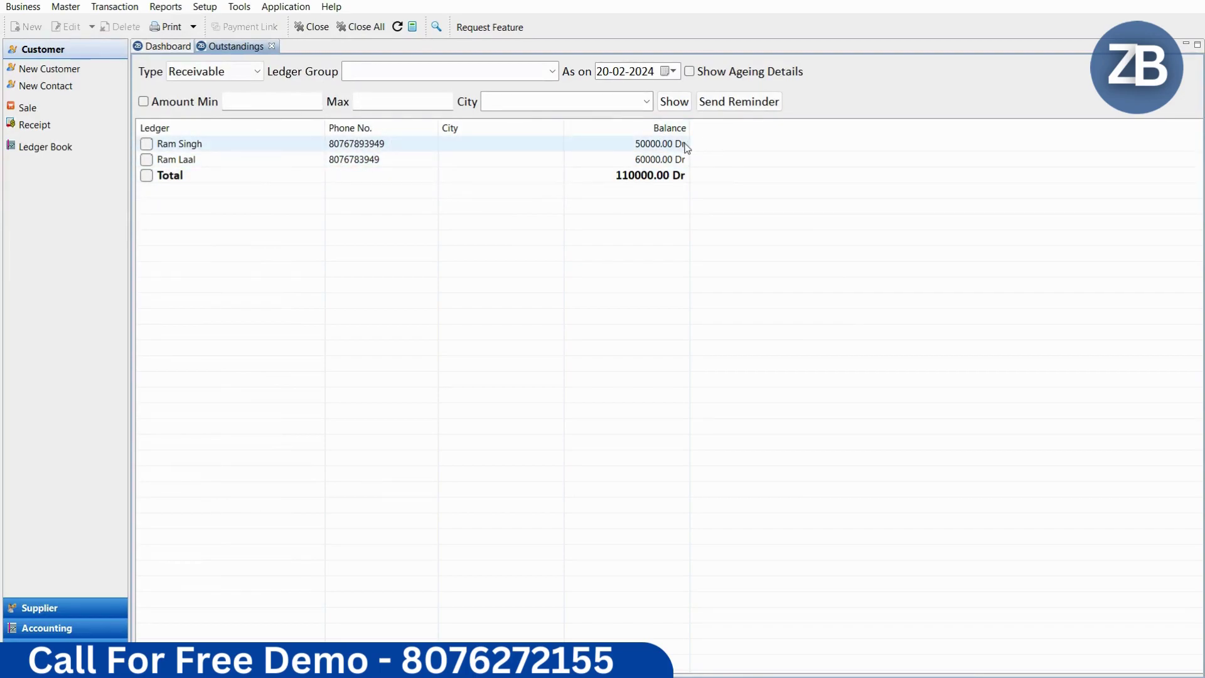
click(171, 27)
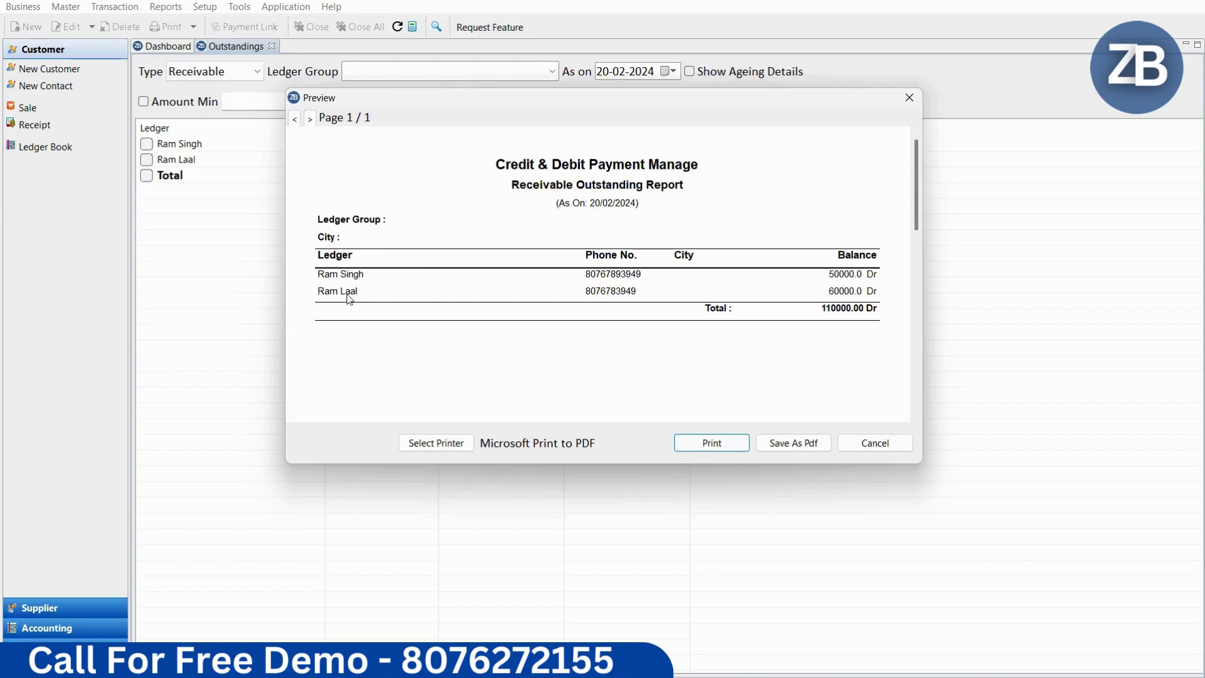
click(890, 444)
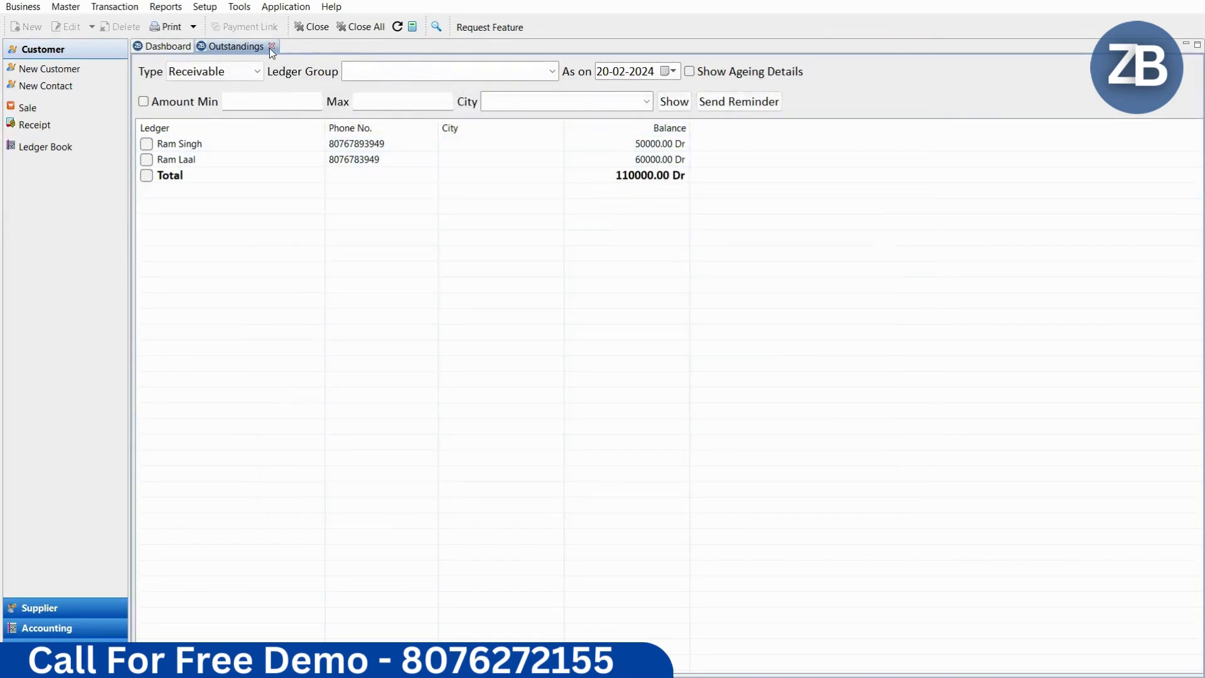
click(271, 46)
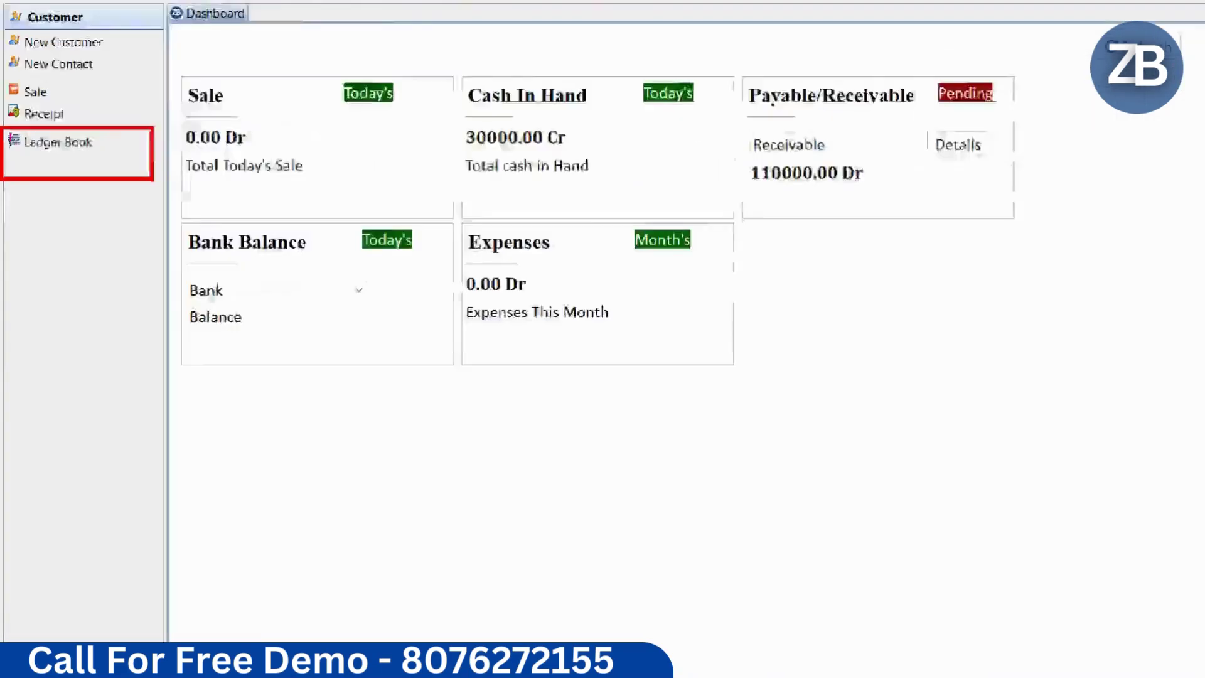
Step: Show the first customer's ledger book with the 20000 receipt and 60000.00 Dr balance, and print-preview it
click(72, 131)
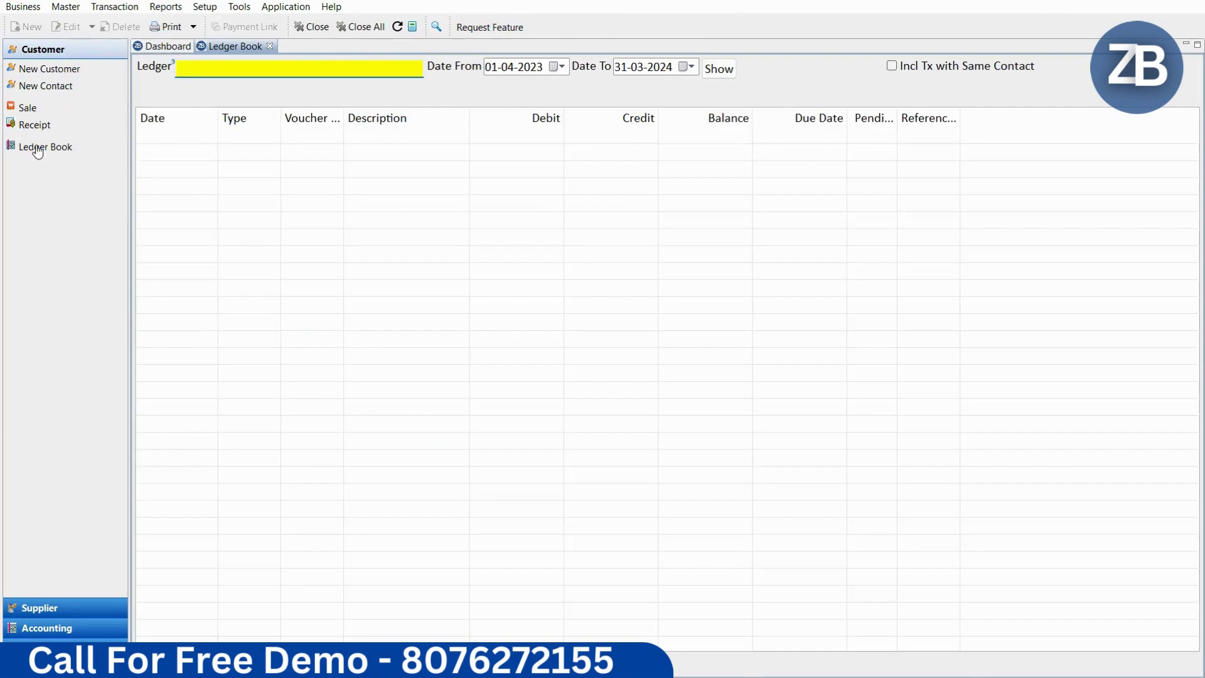
text(ram)
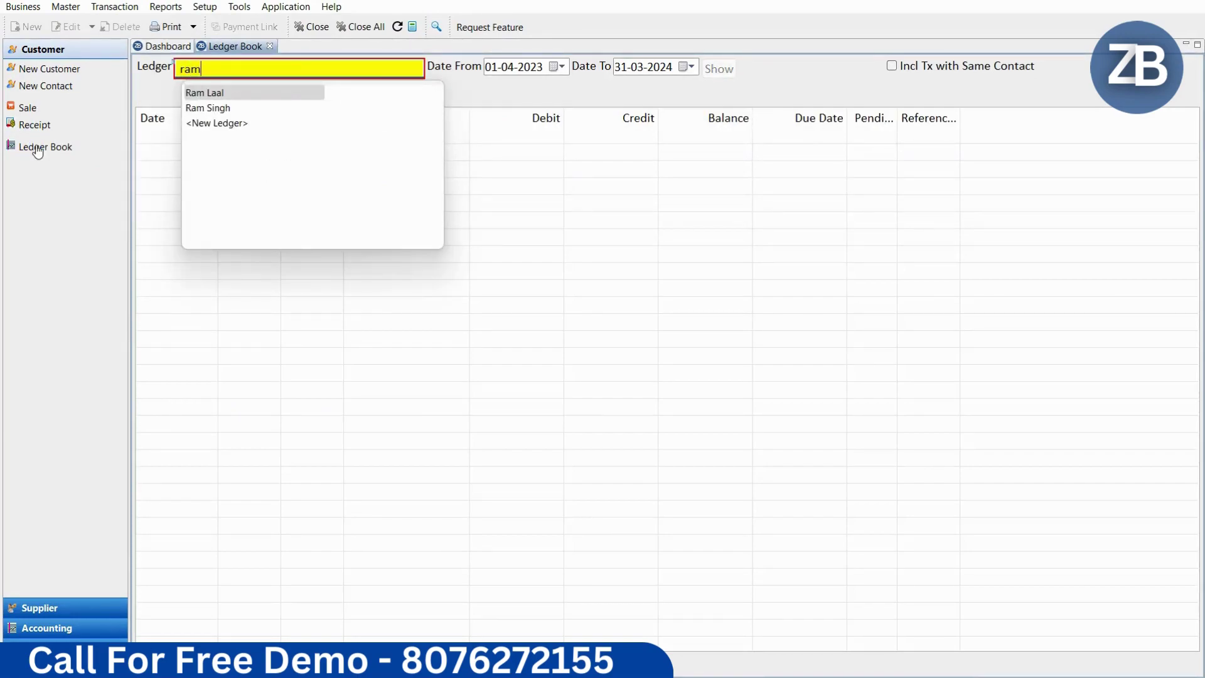
key(Return)
key(Return)
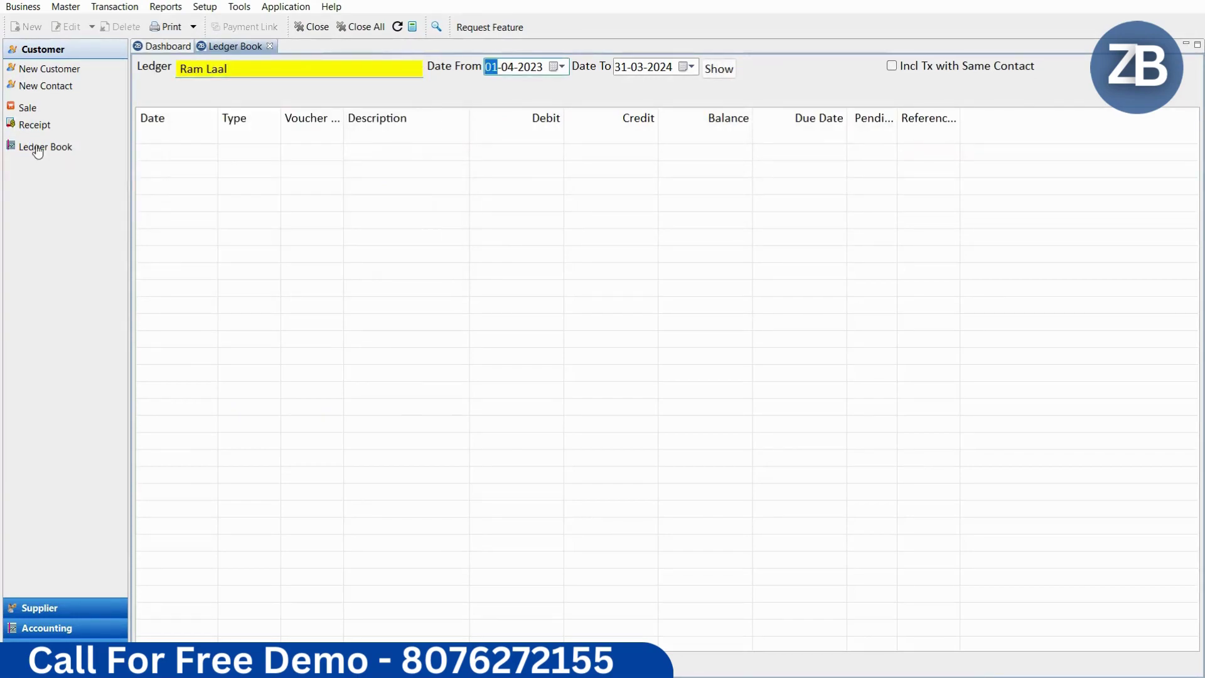
key(Return)
key(Return)
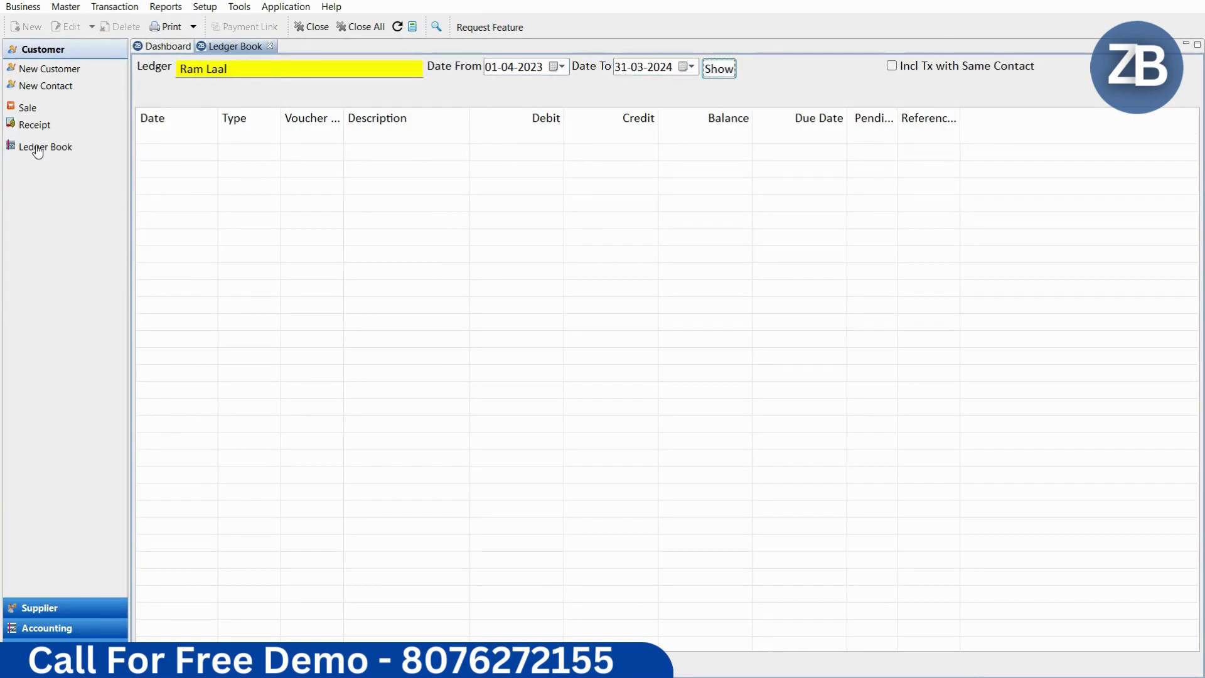
key(Return)
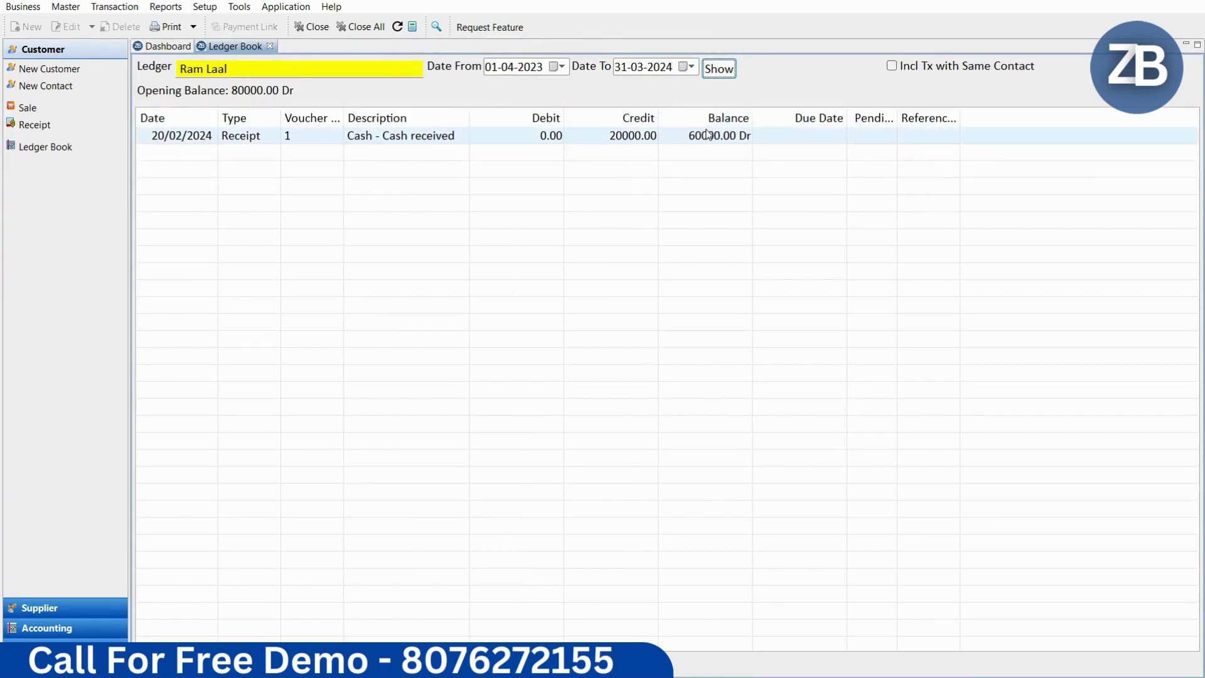
click(287, 141)
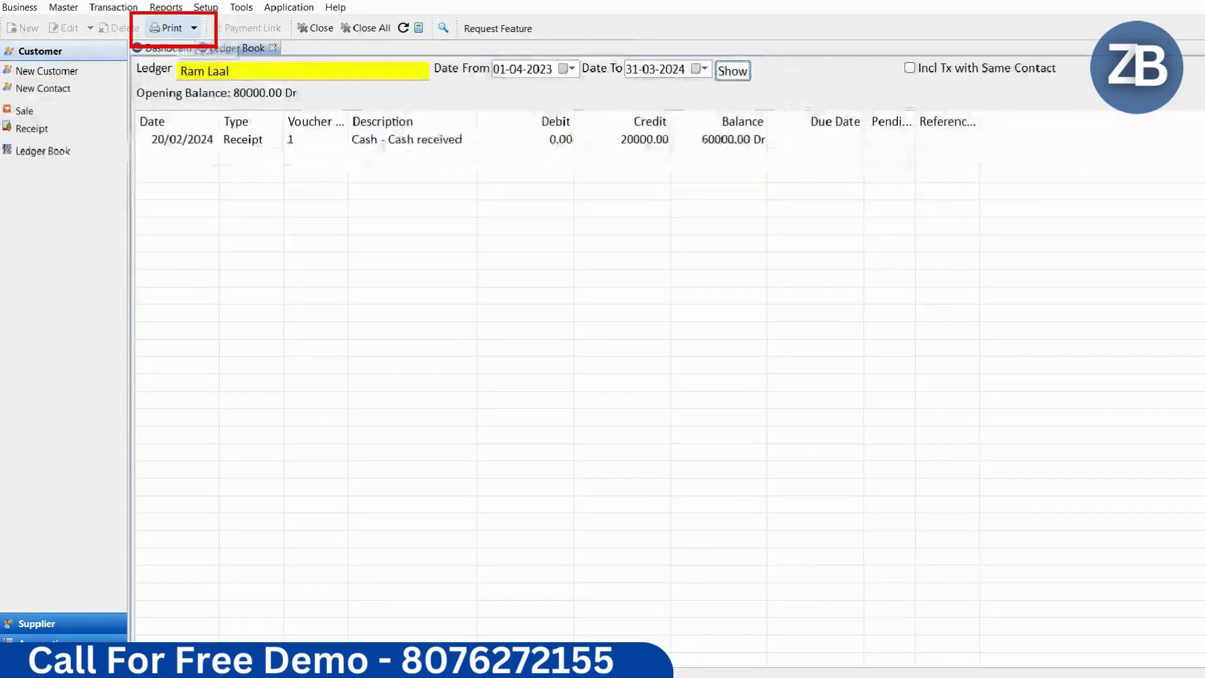
click(167, 28)
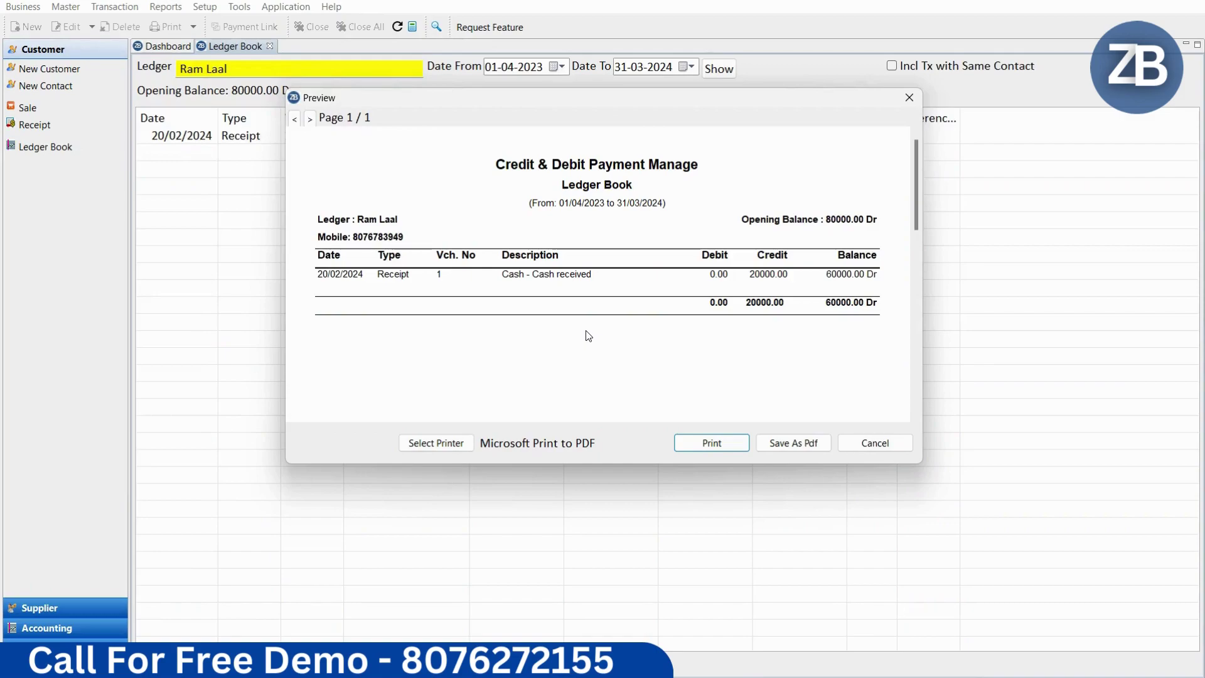
click(857, 443)
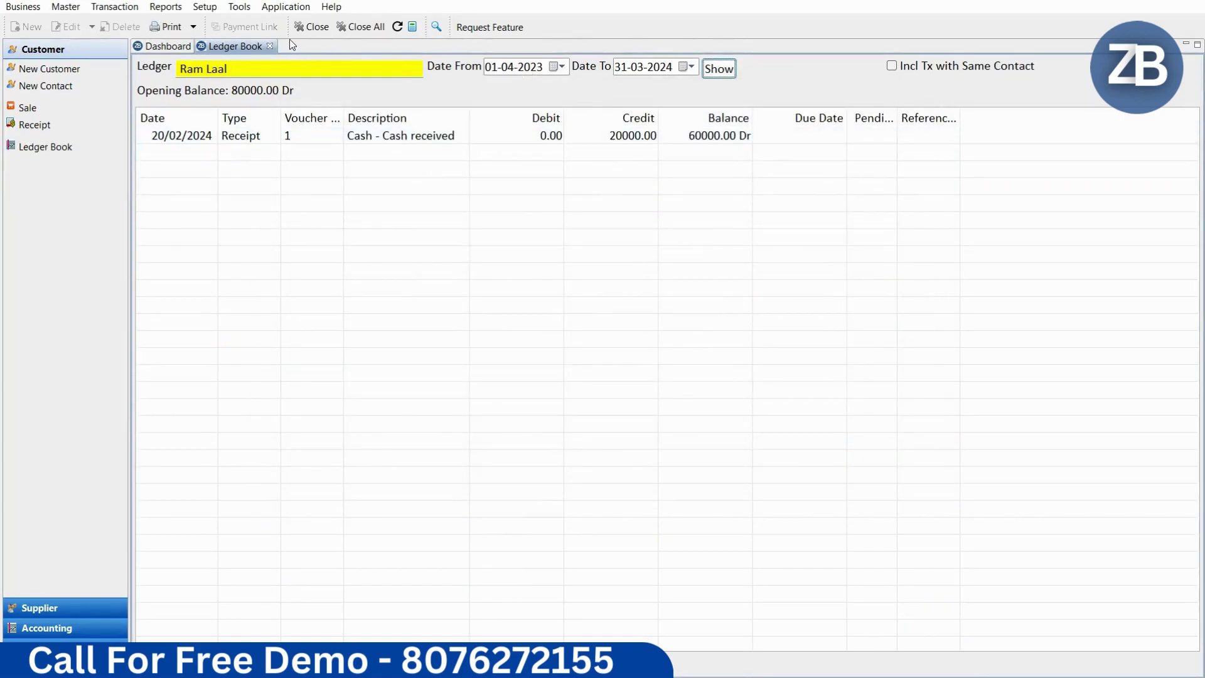
Step: Reopen receivable outstandings, tick both customers (50000 and 60000 Dr), and enable the minimum amount filter
click(270, 47)
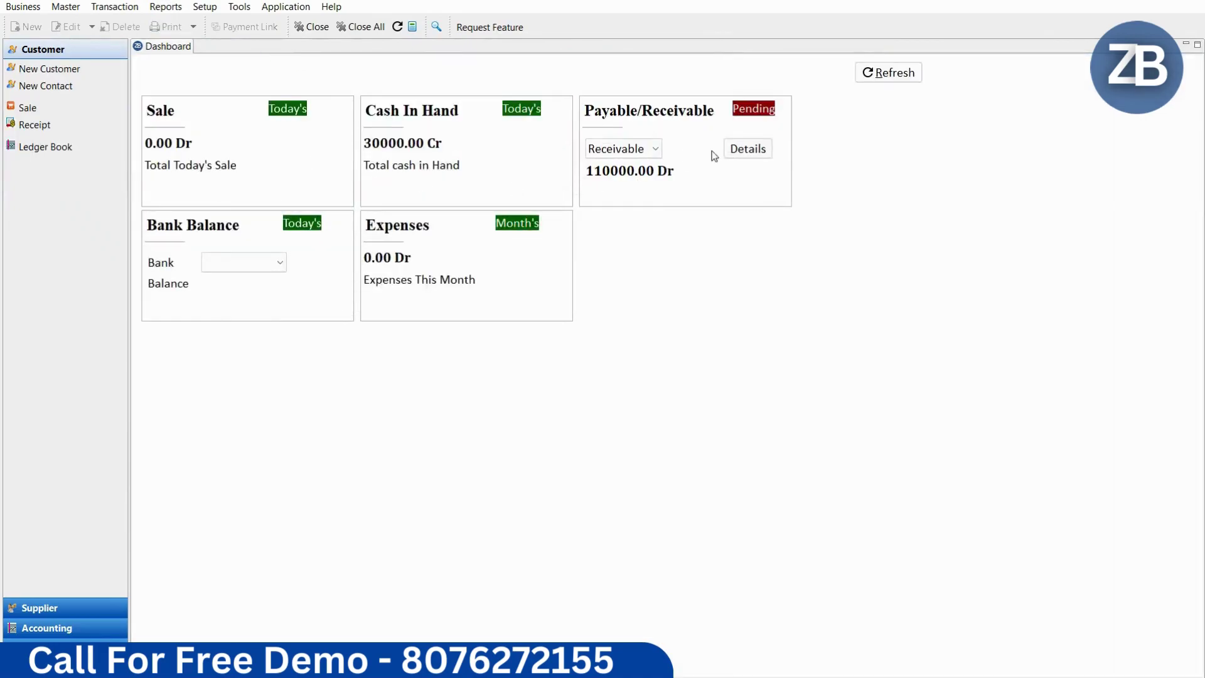
click(747, 151)
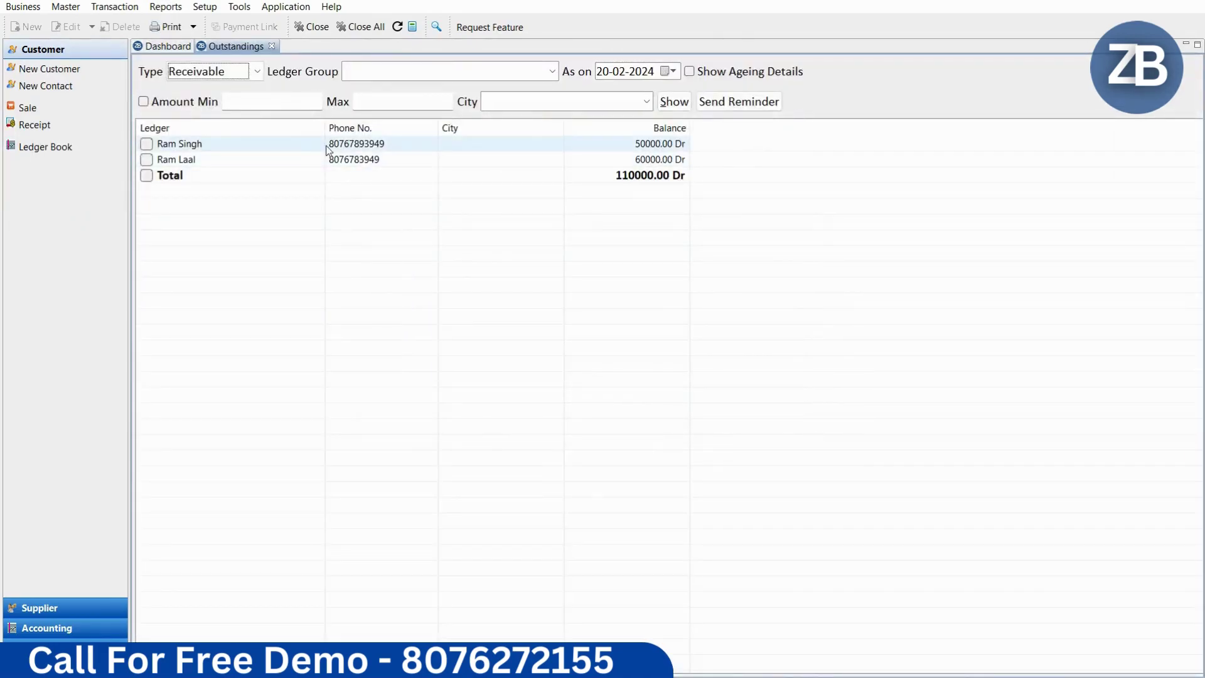
click(147, 144)
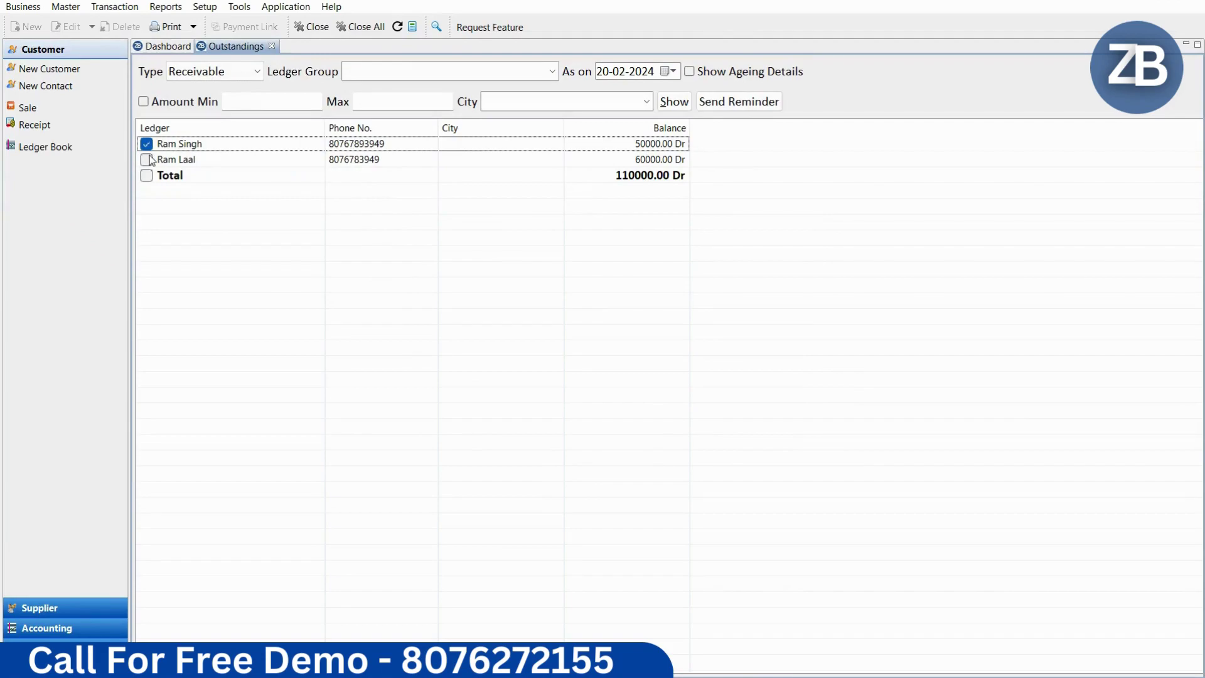
click(147, 160)
click(144, 102)
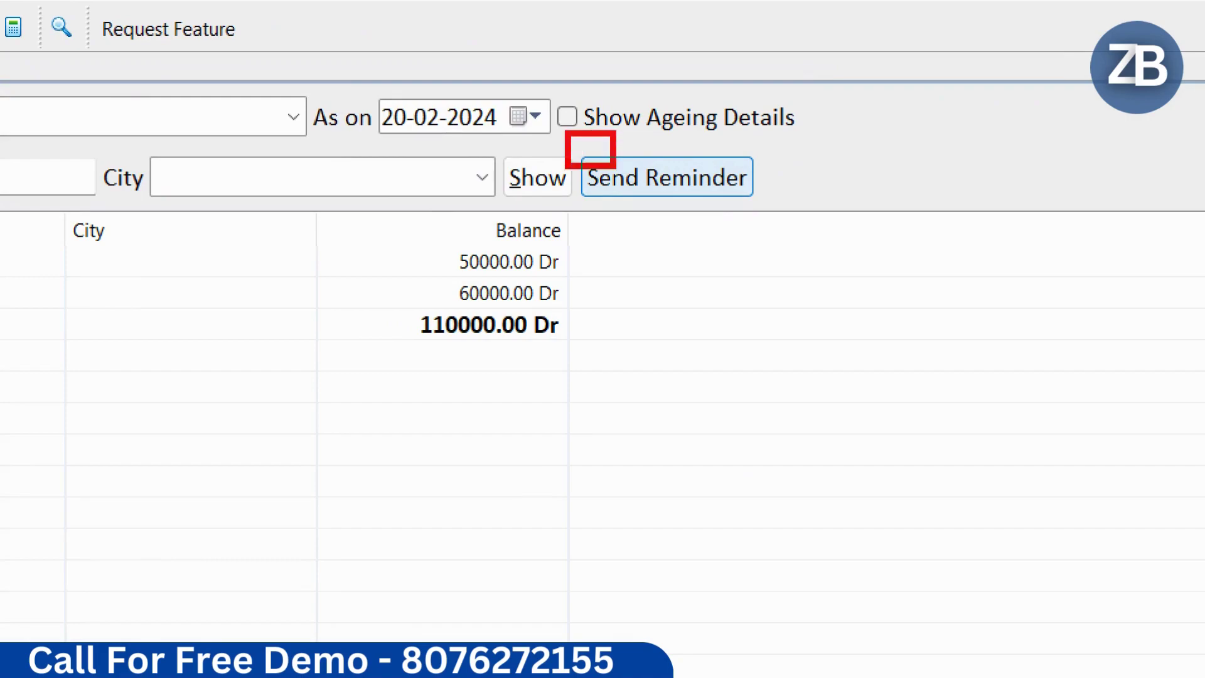
Step: Try twice to send payment reminders to both ticked customers, dismissing the 'SMS is not Configured' notice each time
click(734, 108)
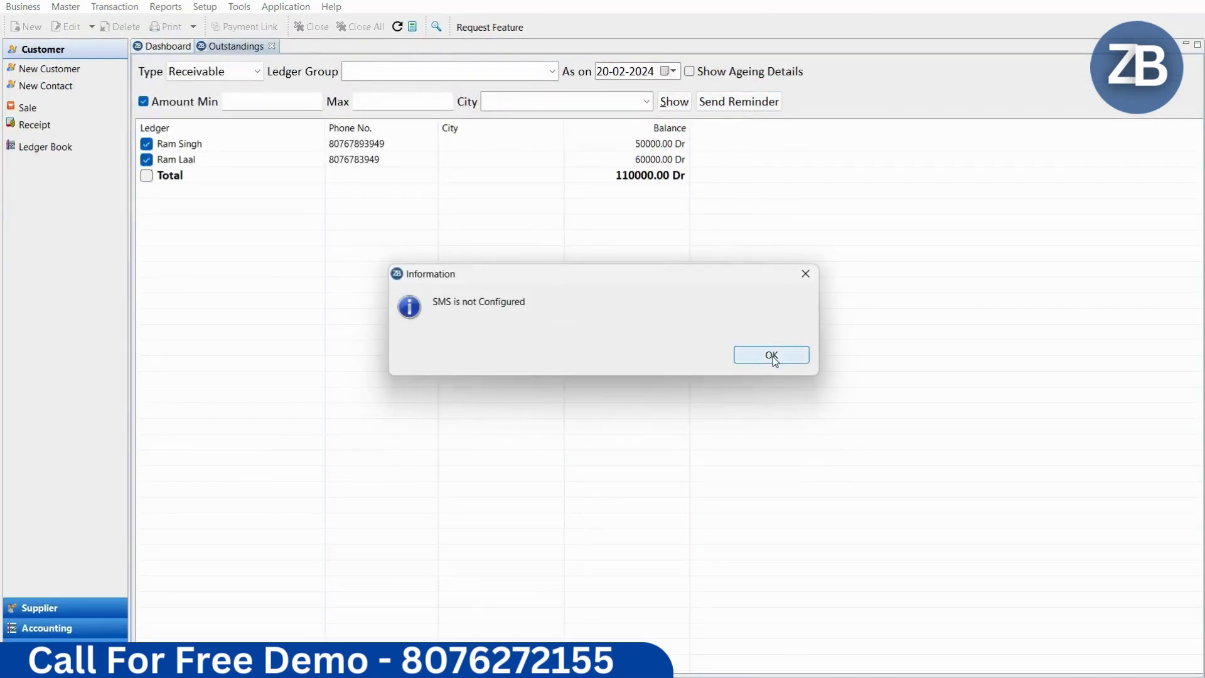
click(772, 355)
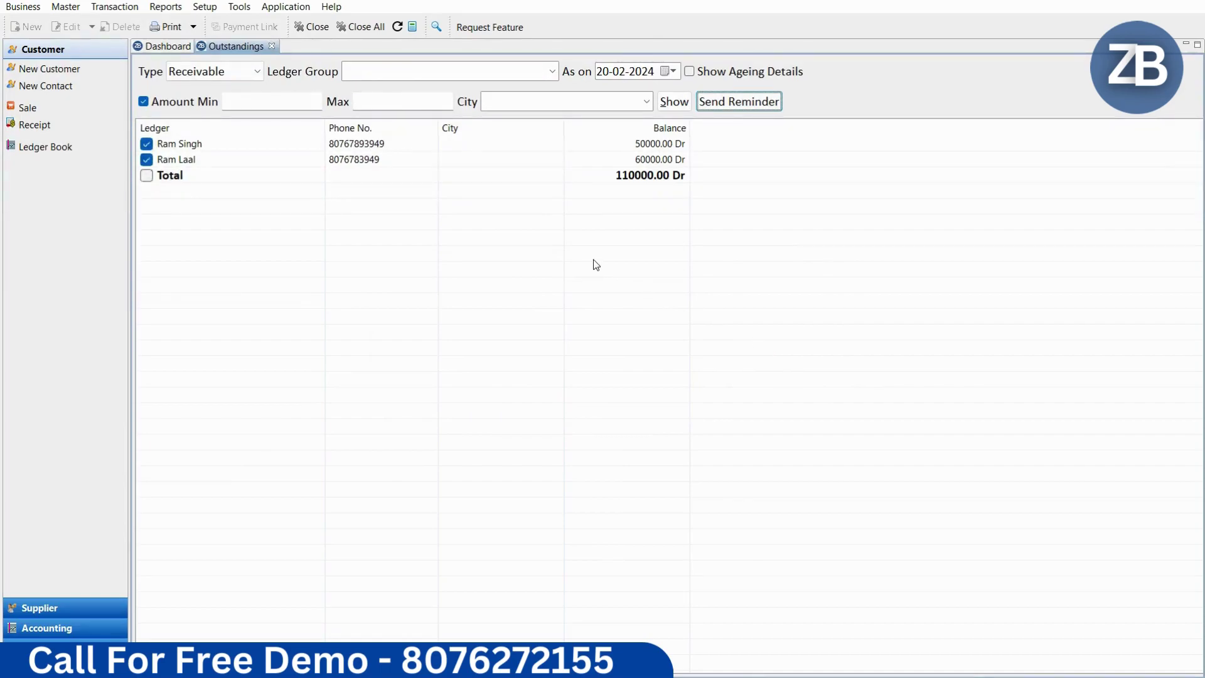
click(726, 105)
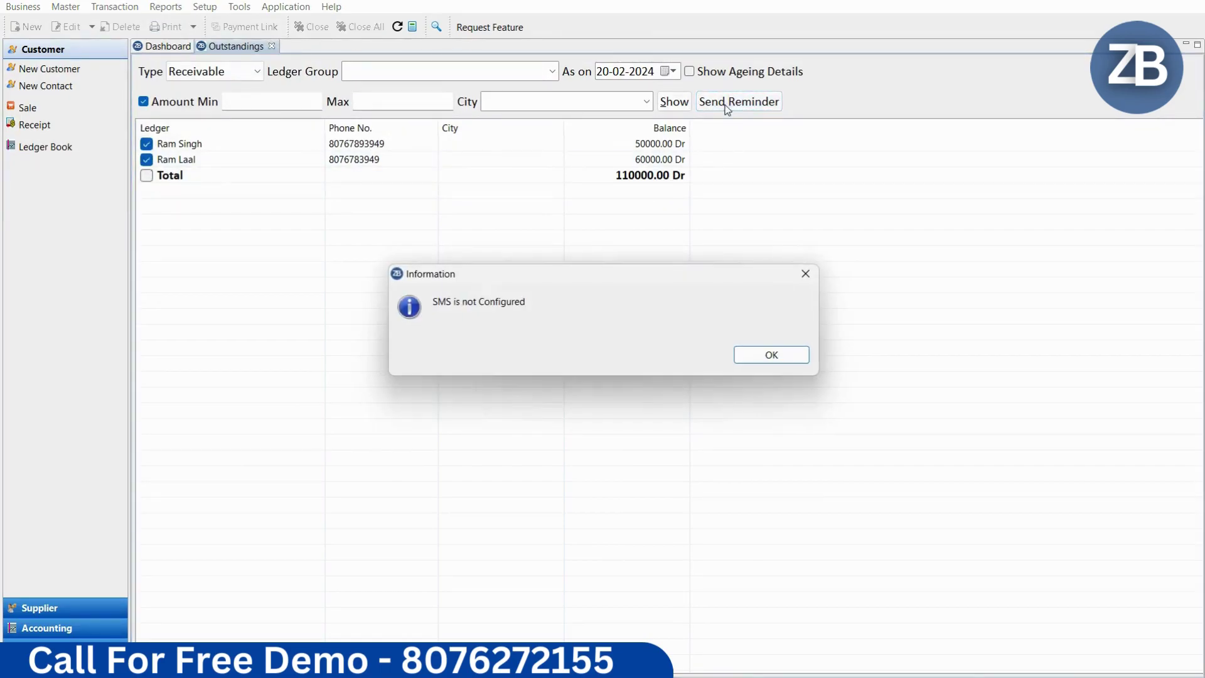
click(773, 355)
Step: Inspect the promotional SMS gateway address in program settings, then close settings to return to Outstandings
click(202, 7)
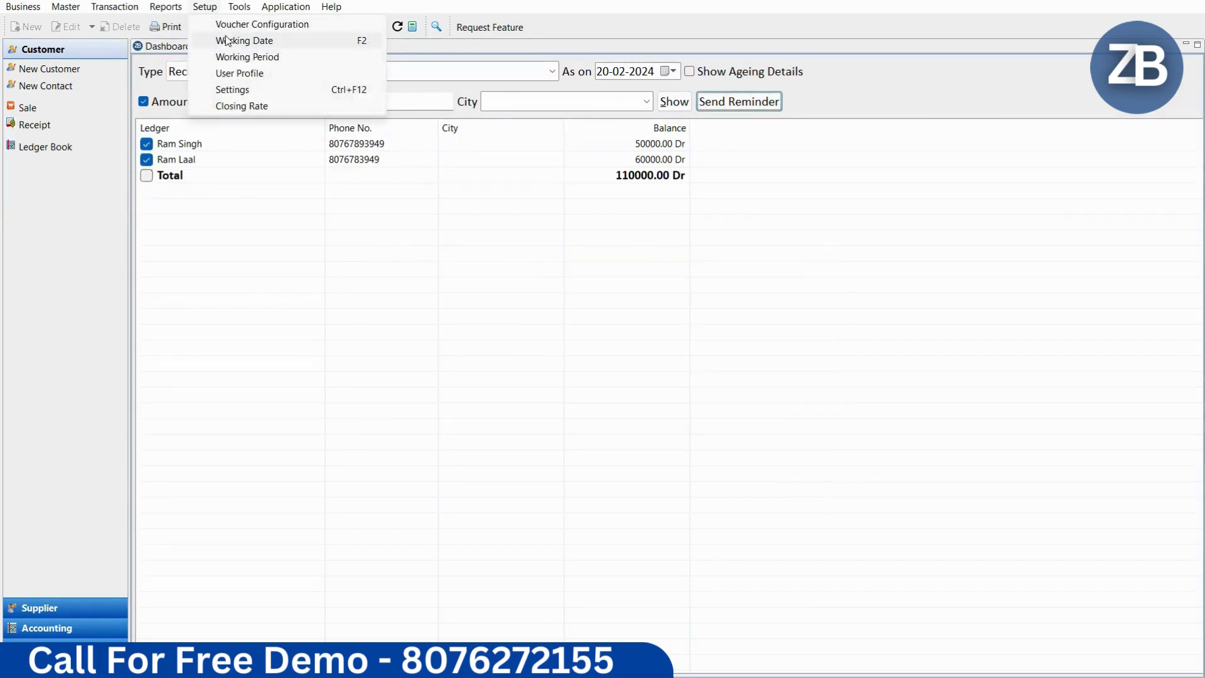
mouse_move(239, 7)
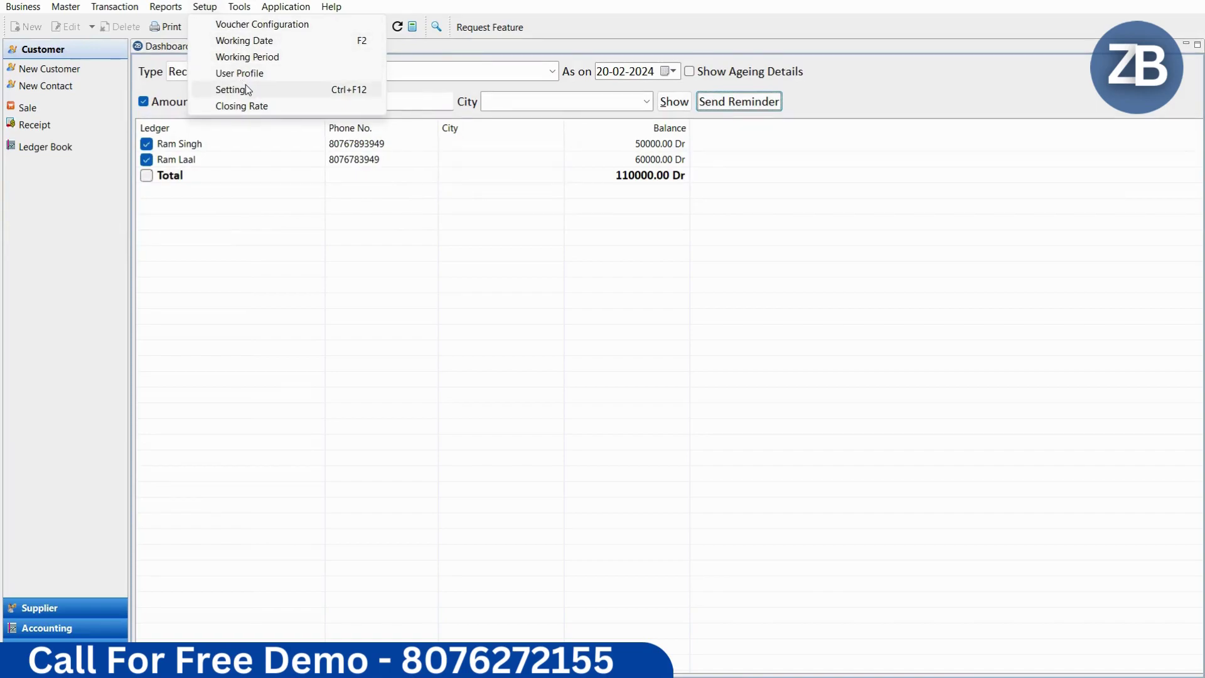
click(221, 89)
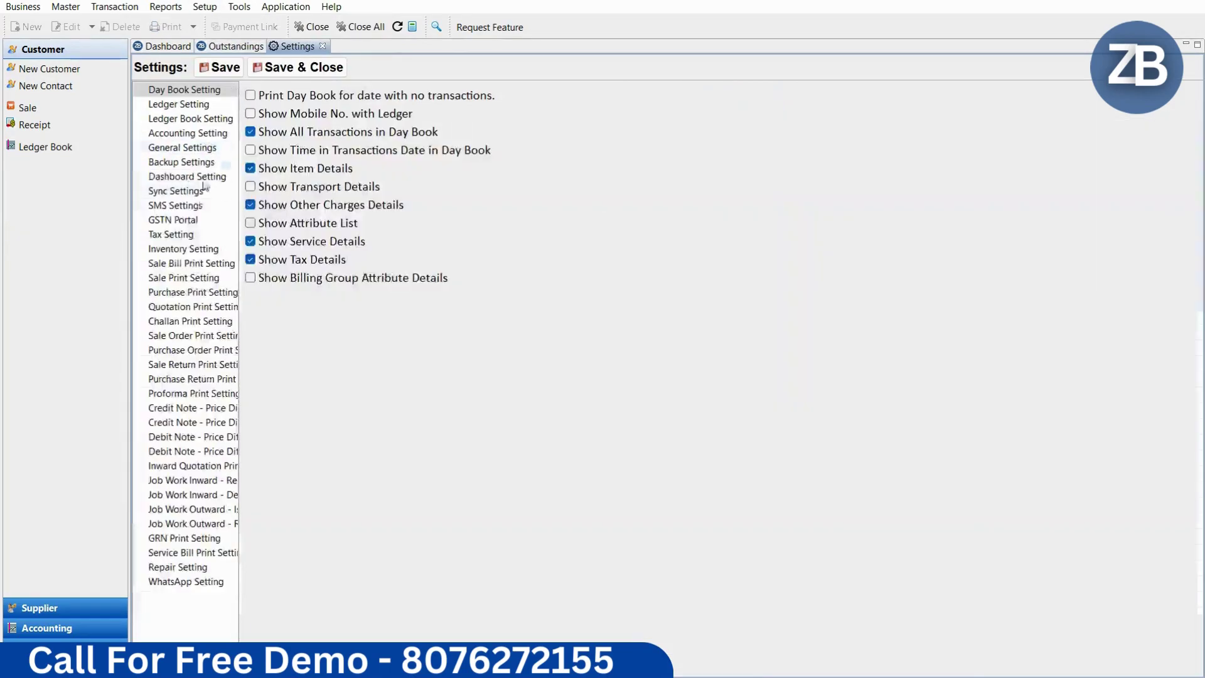
click(187, 207)
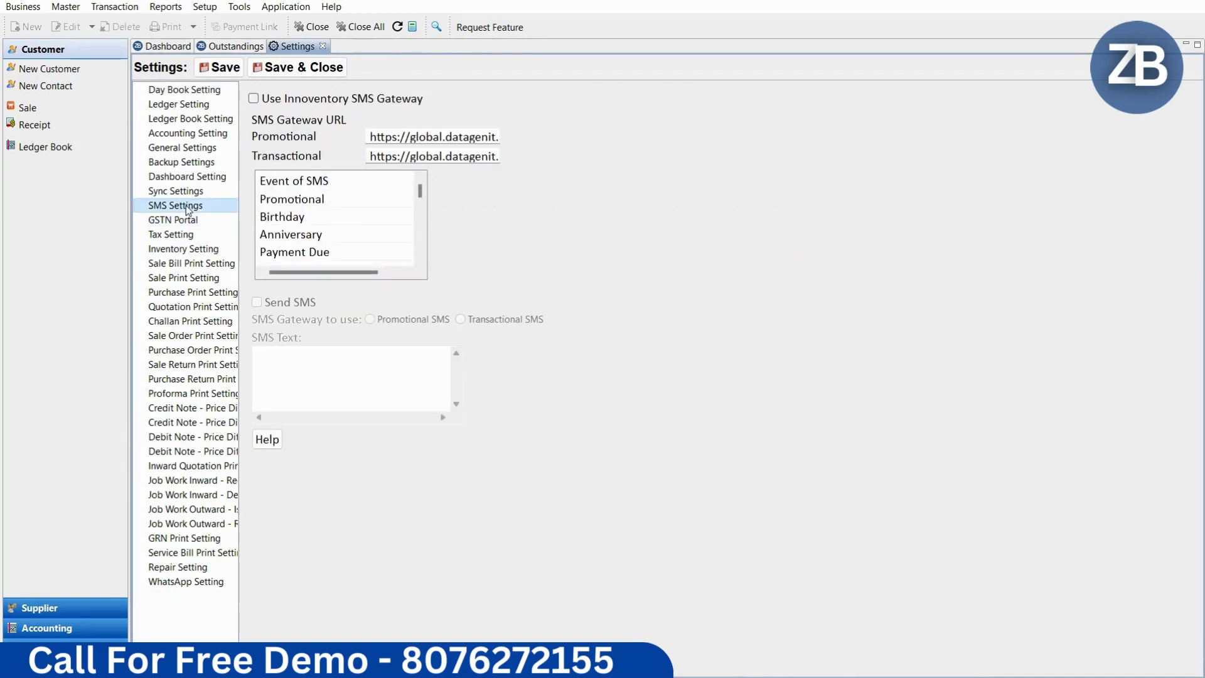
click(420, 135)
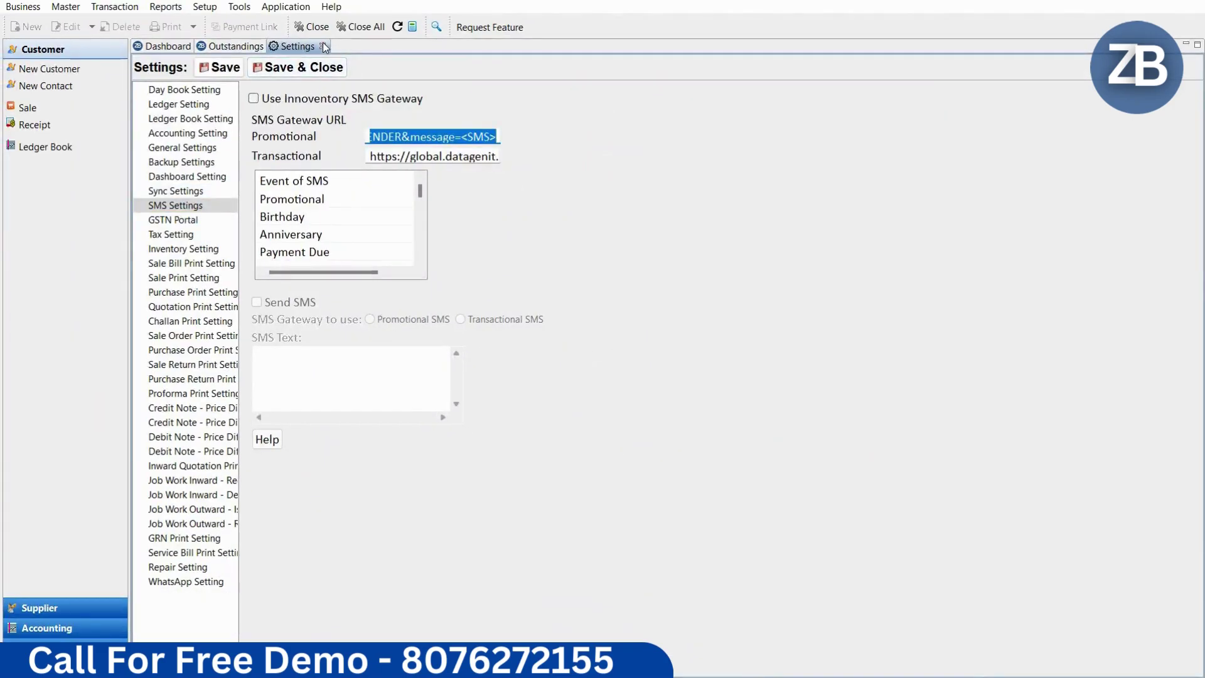
click(322, 46)
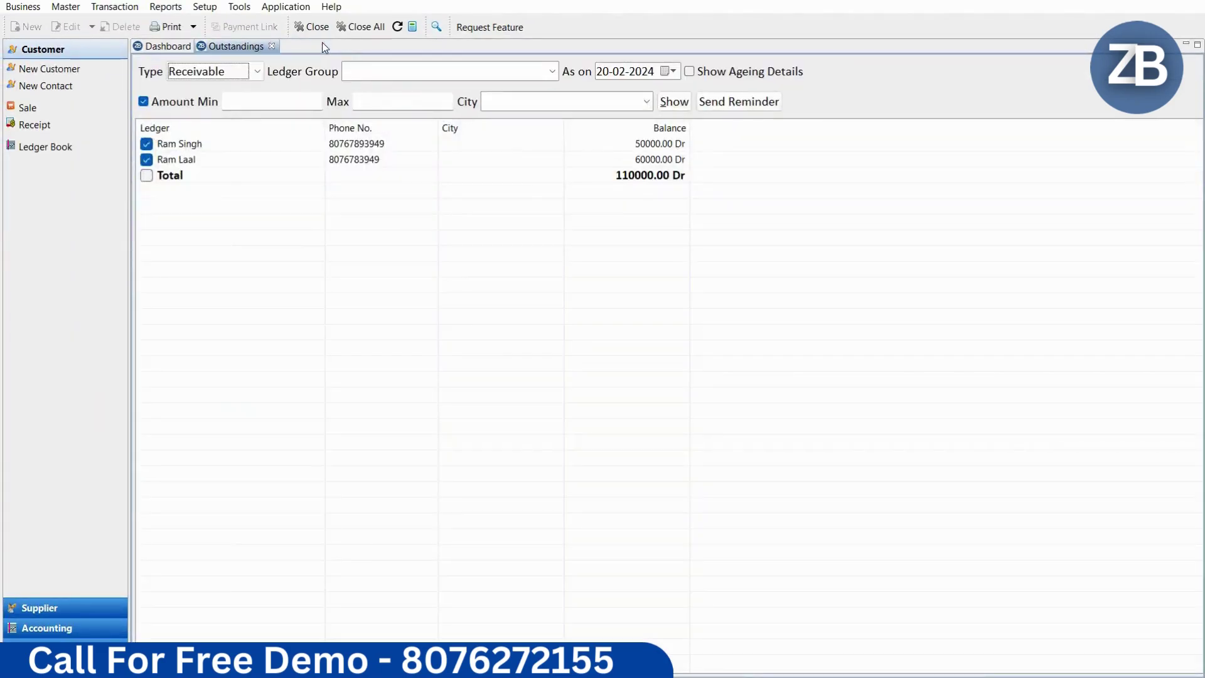
Step: Save a 7000 cash receipt from the customer and refresh the dashboard to show 103000.00 Dr receivable
click(270, 47)
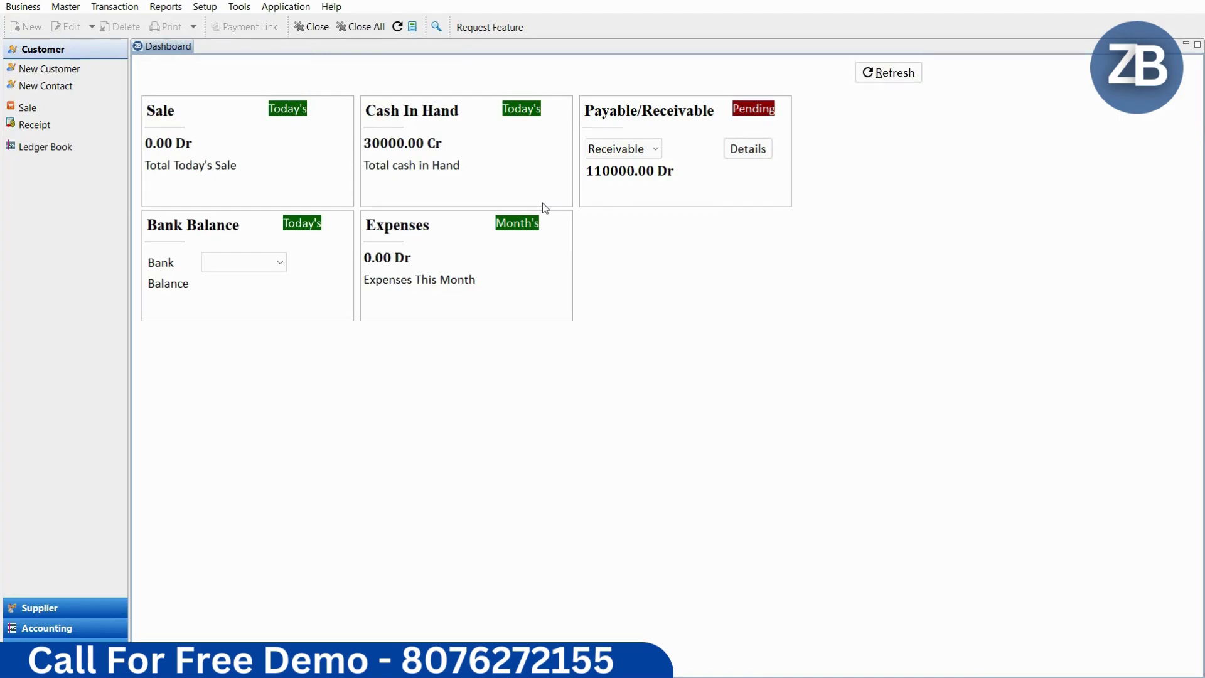
click(114, 6)
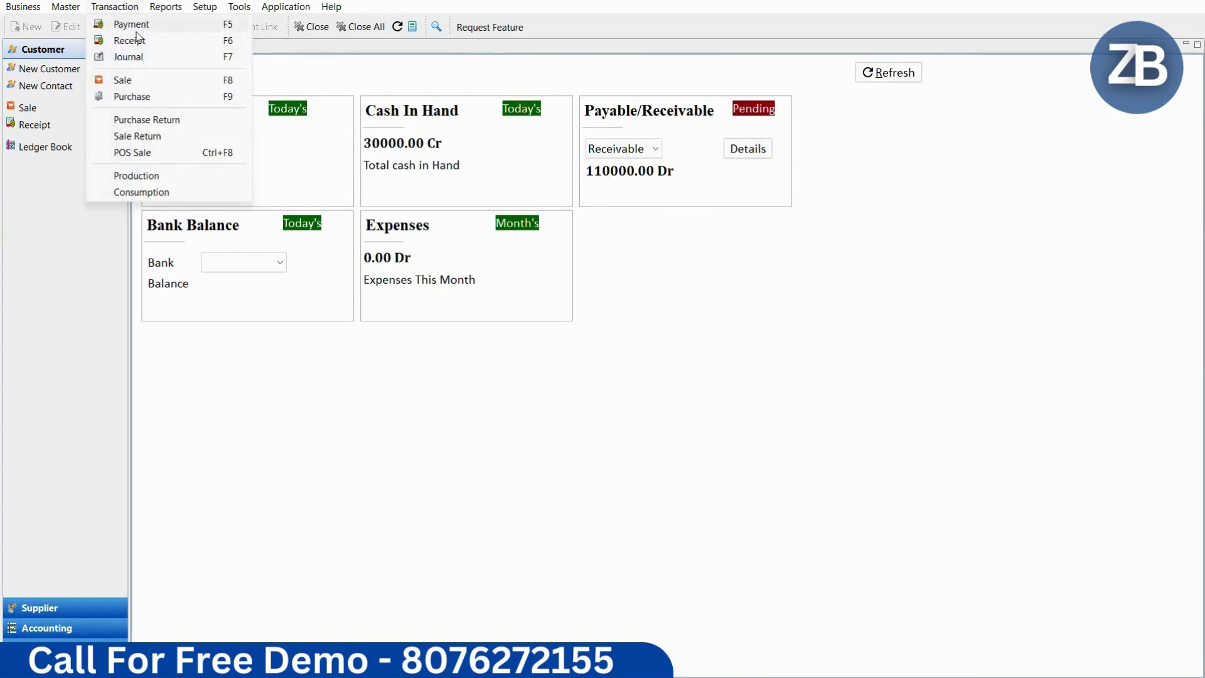
click(168, 42)
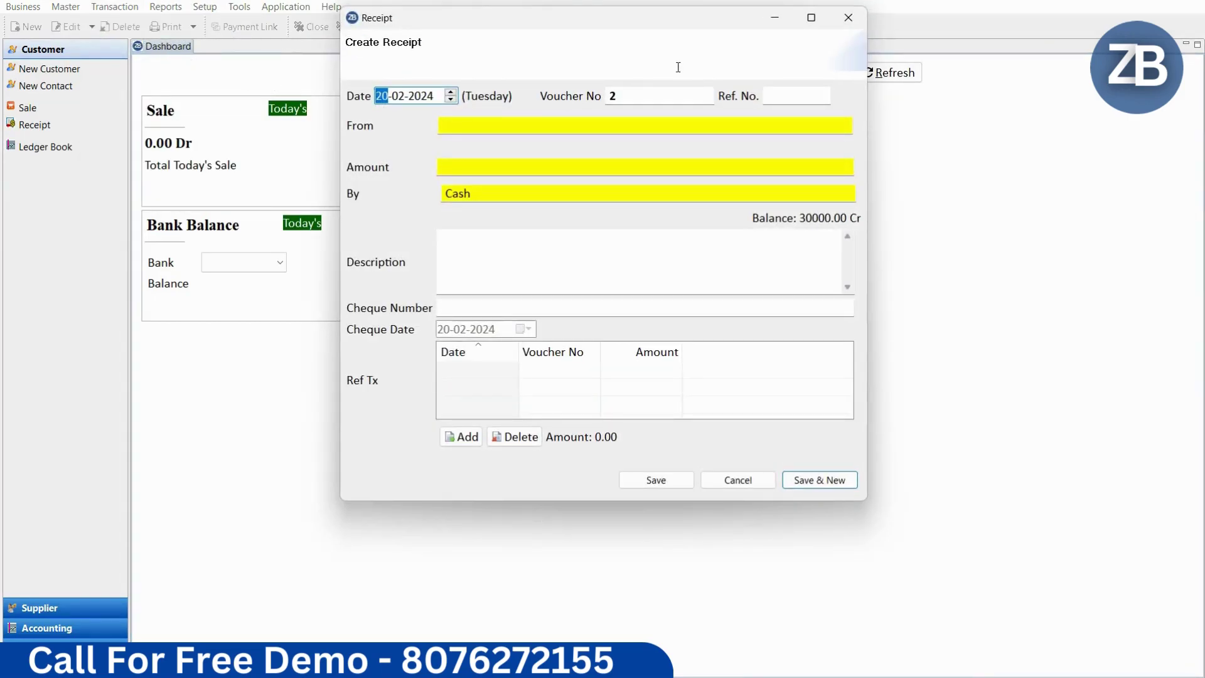
key(Tab)
key(Tab)
key(Tab)
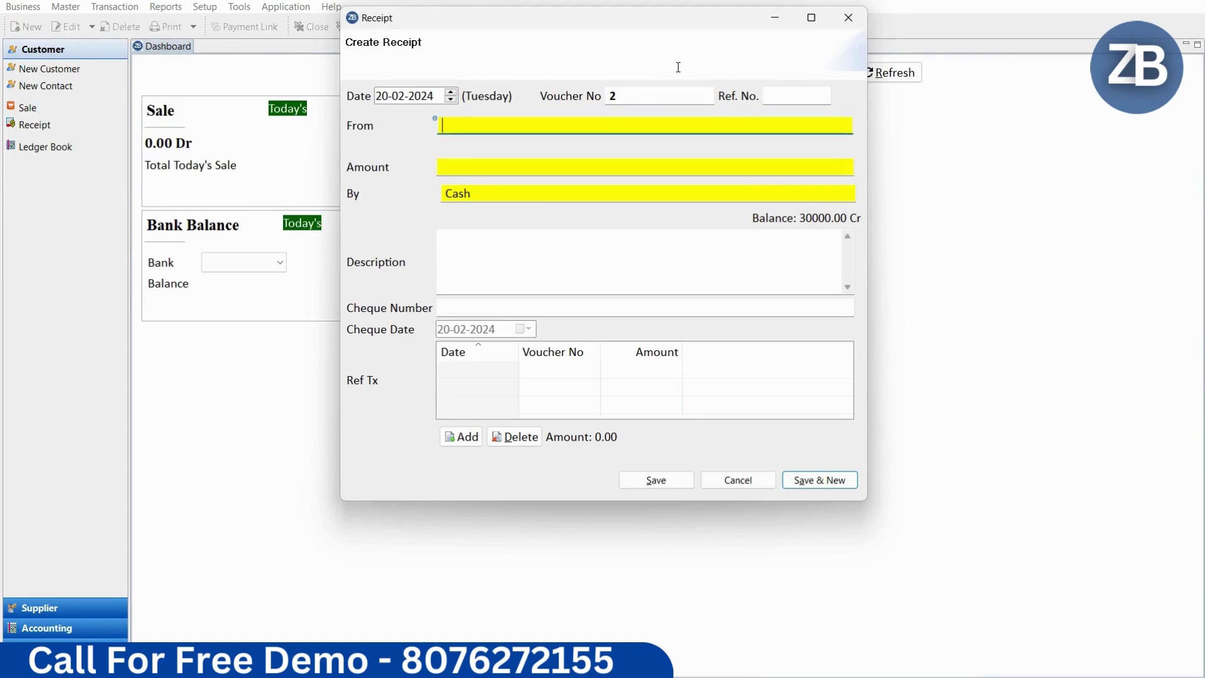
text(raa)
key(BackSpace)
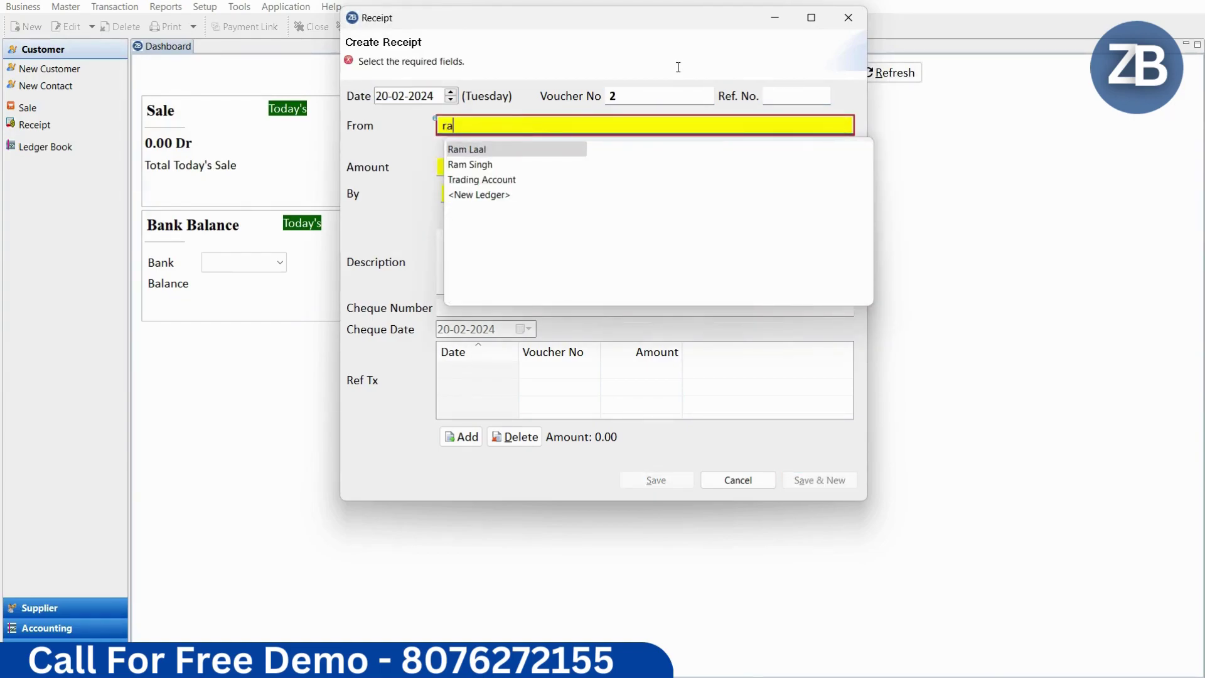
key(Return)
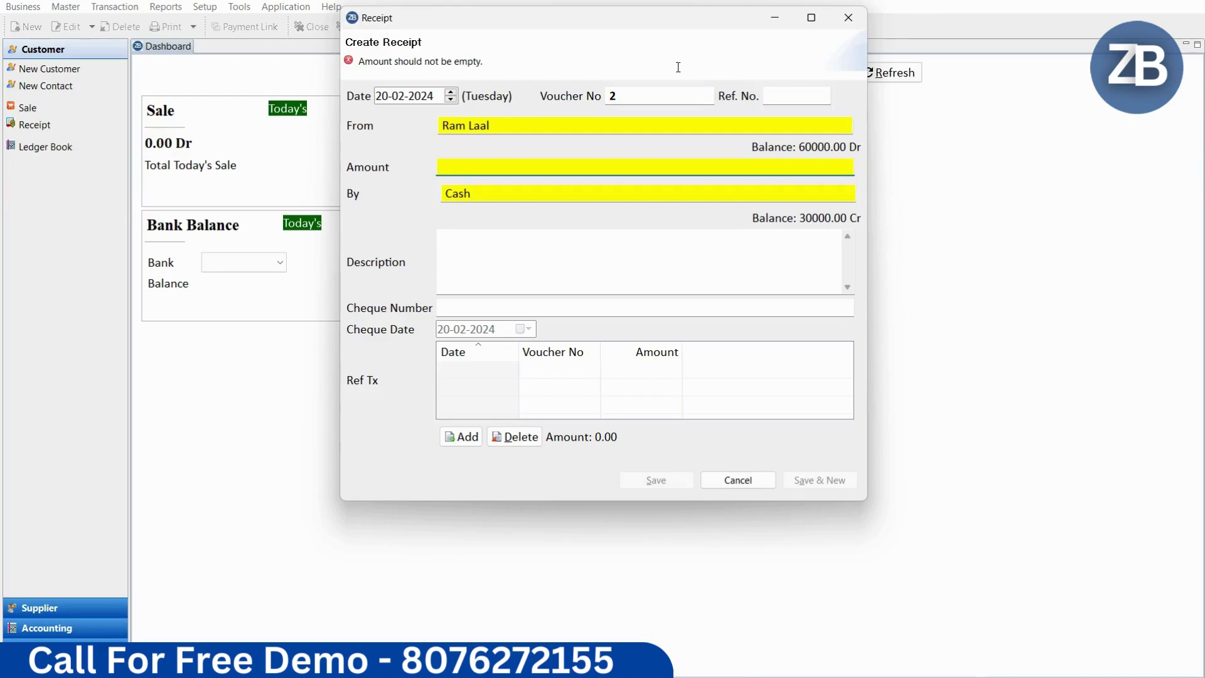
text(7000)
key(Return)
key(Return)
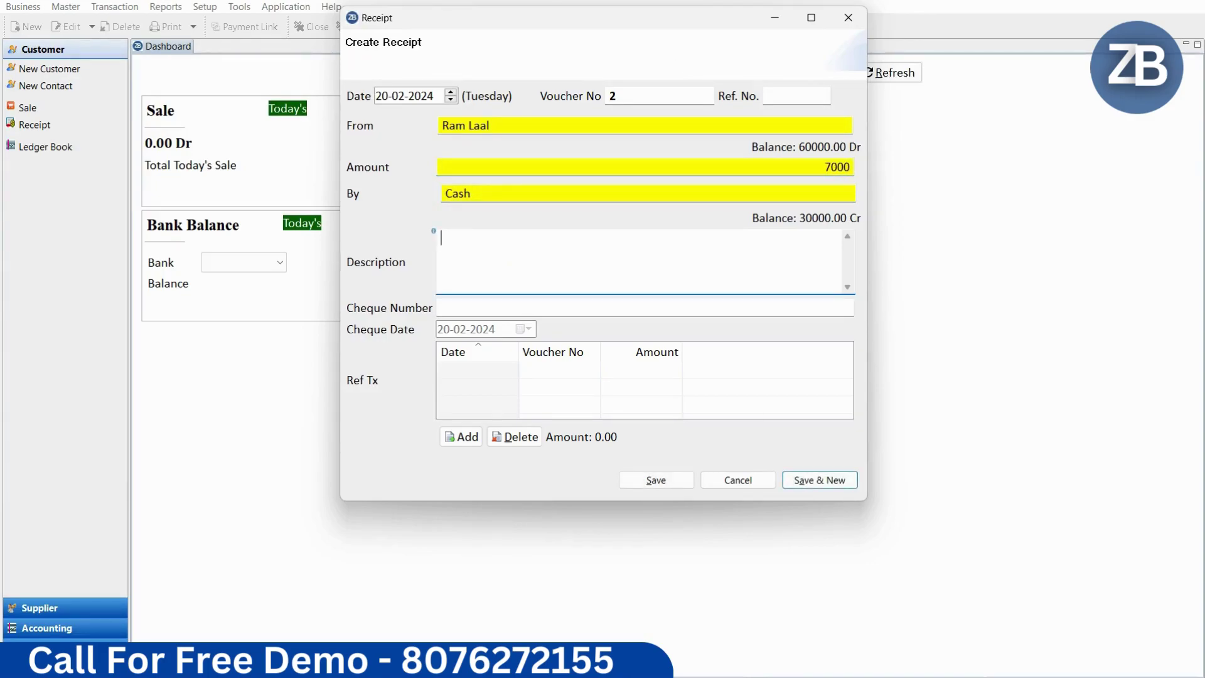
click(659, 482)
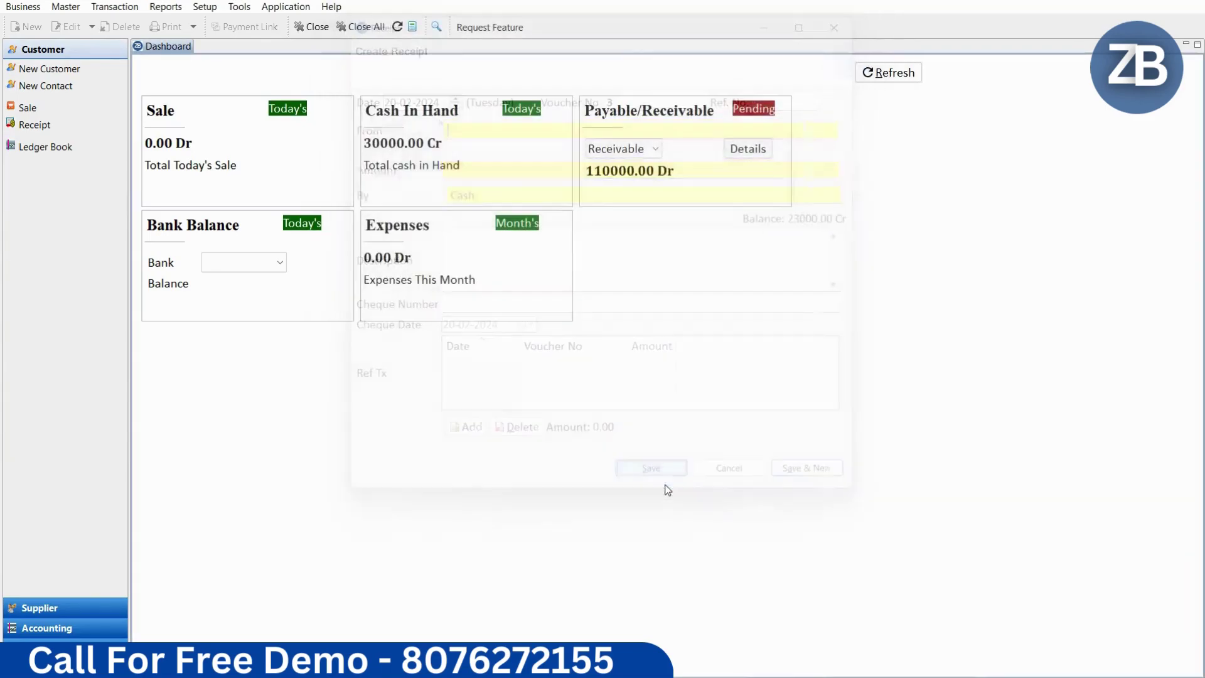
click(891, 73)
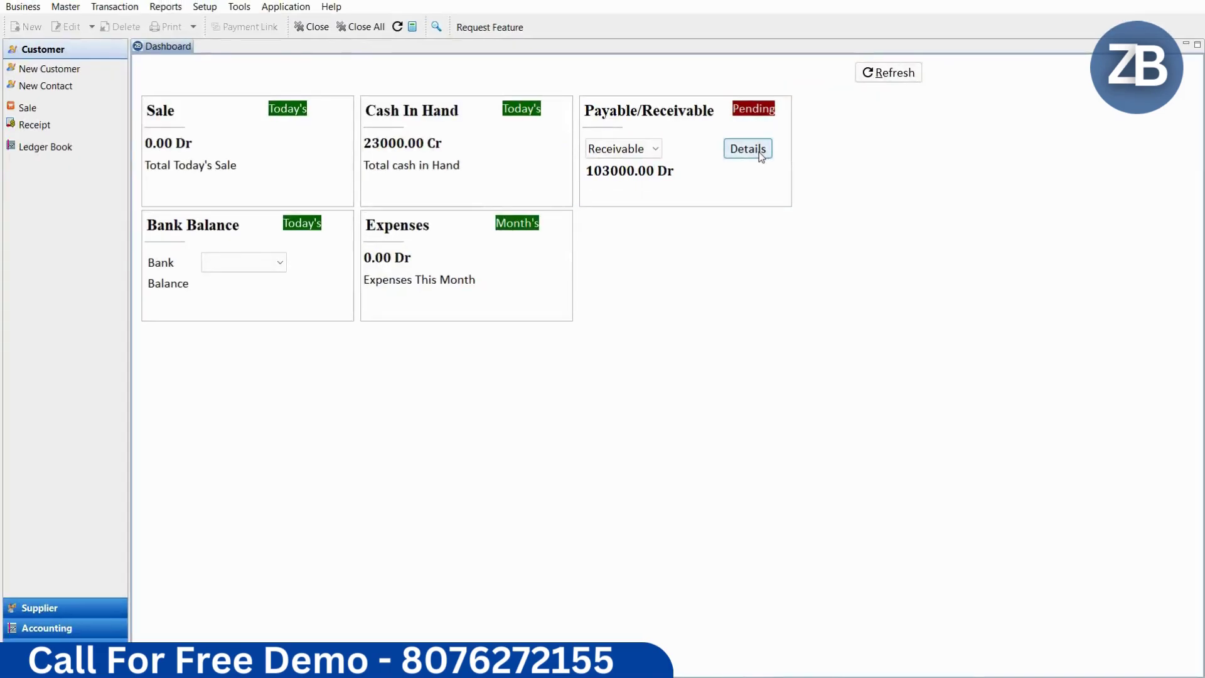
Step: Review each customer's outstanding receivables in the Details list, then close it
click(748, 149)
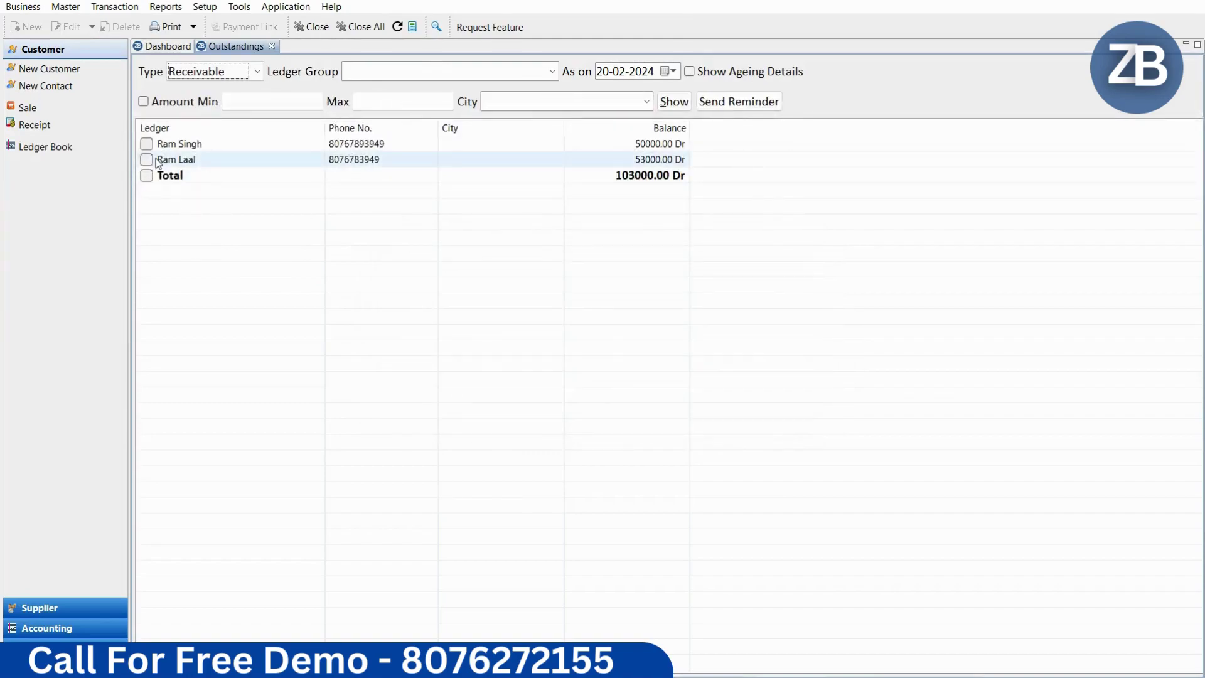
click(607, 158)
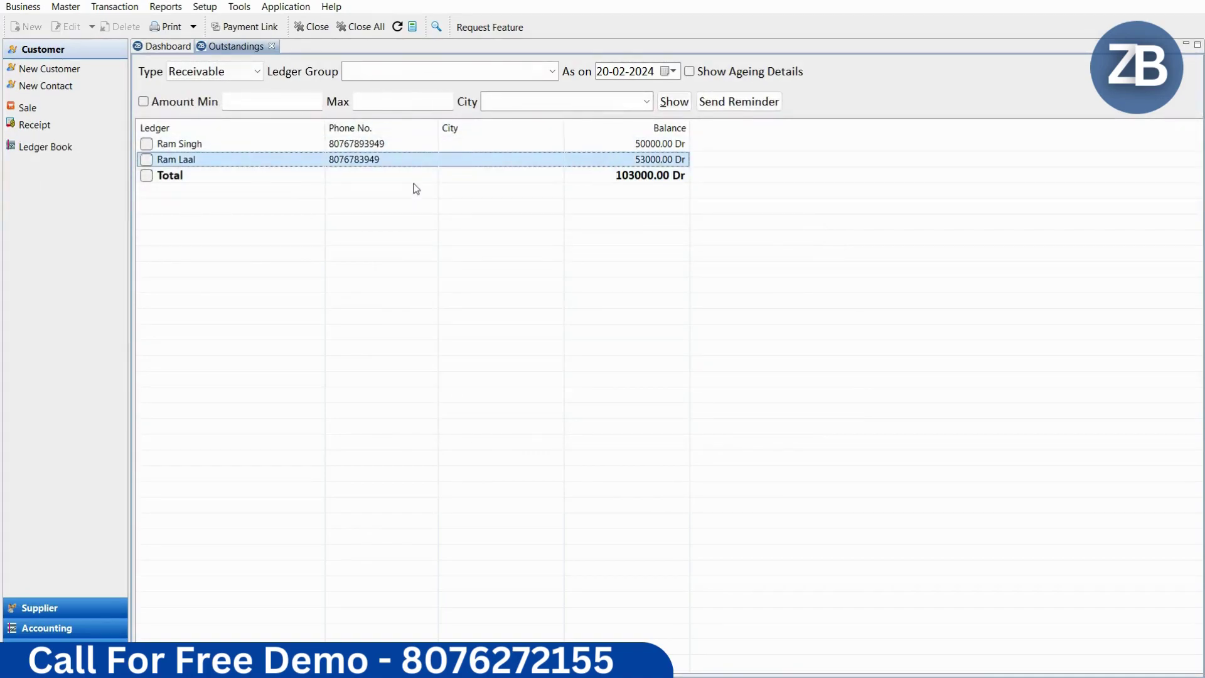
click(272, 46)
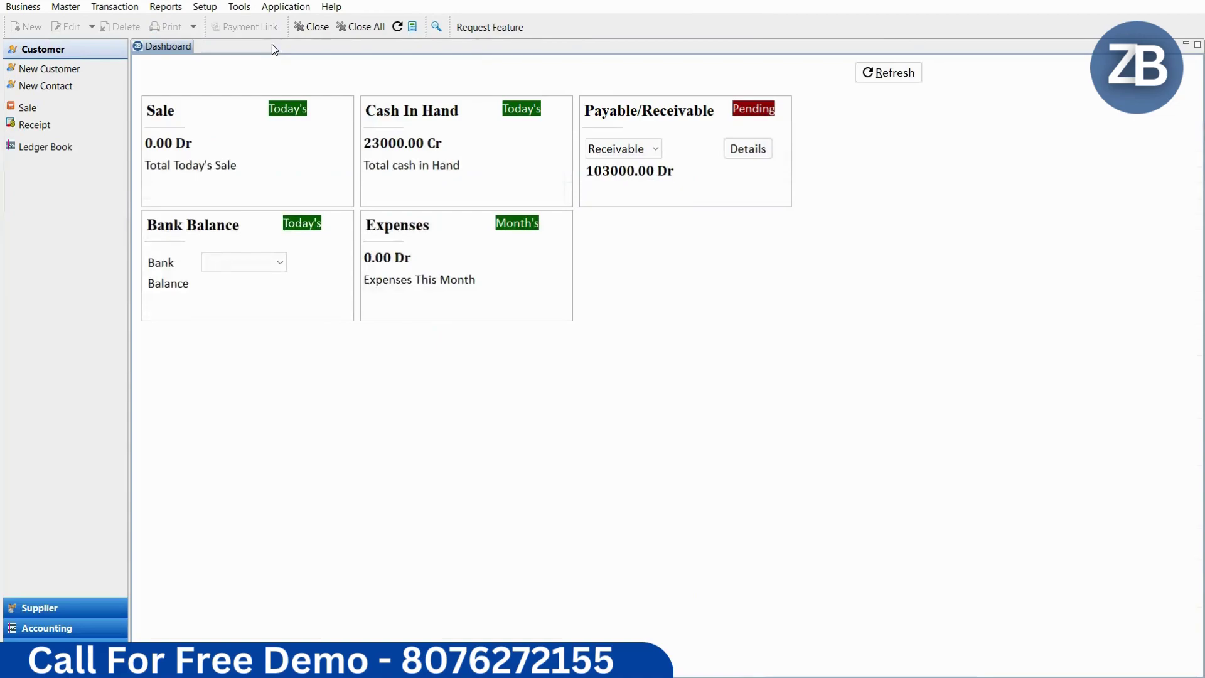
Step: Show the customer's Ledger Book with the 20000.00 and 7000.00 receipts and 53000.00 Dr balance
click(40, 154)
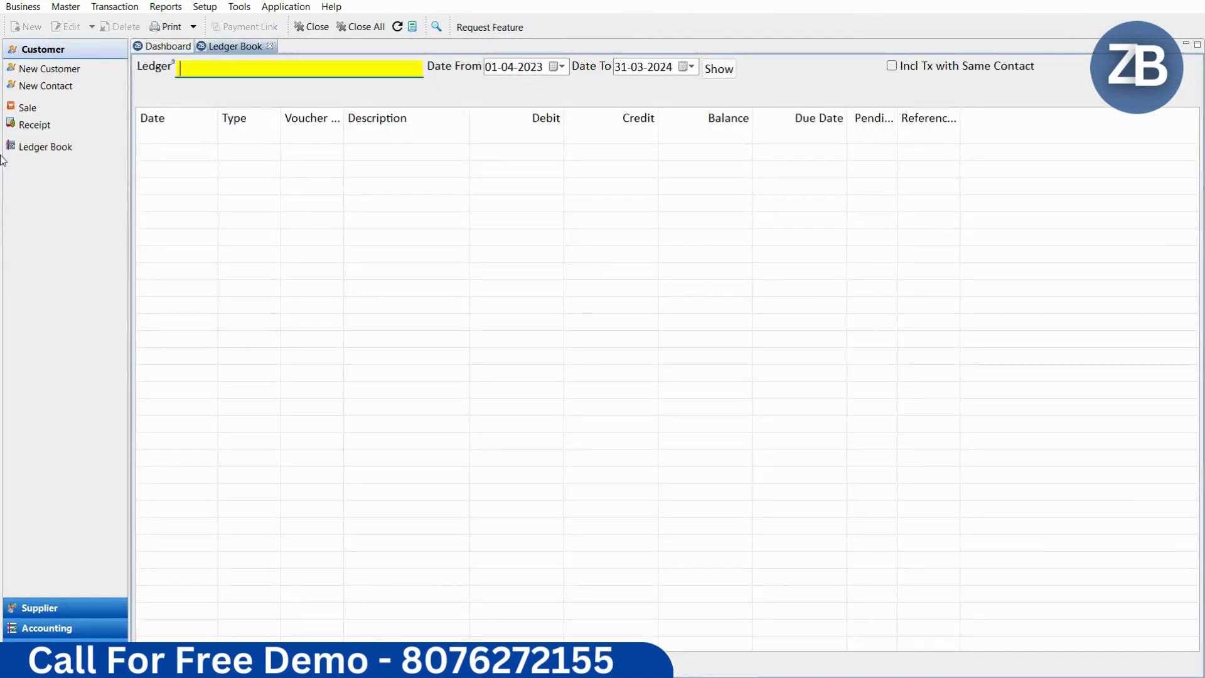
text(ram)
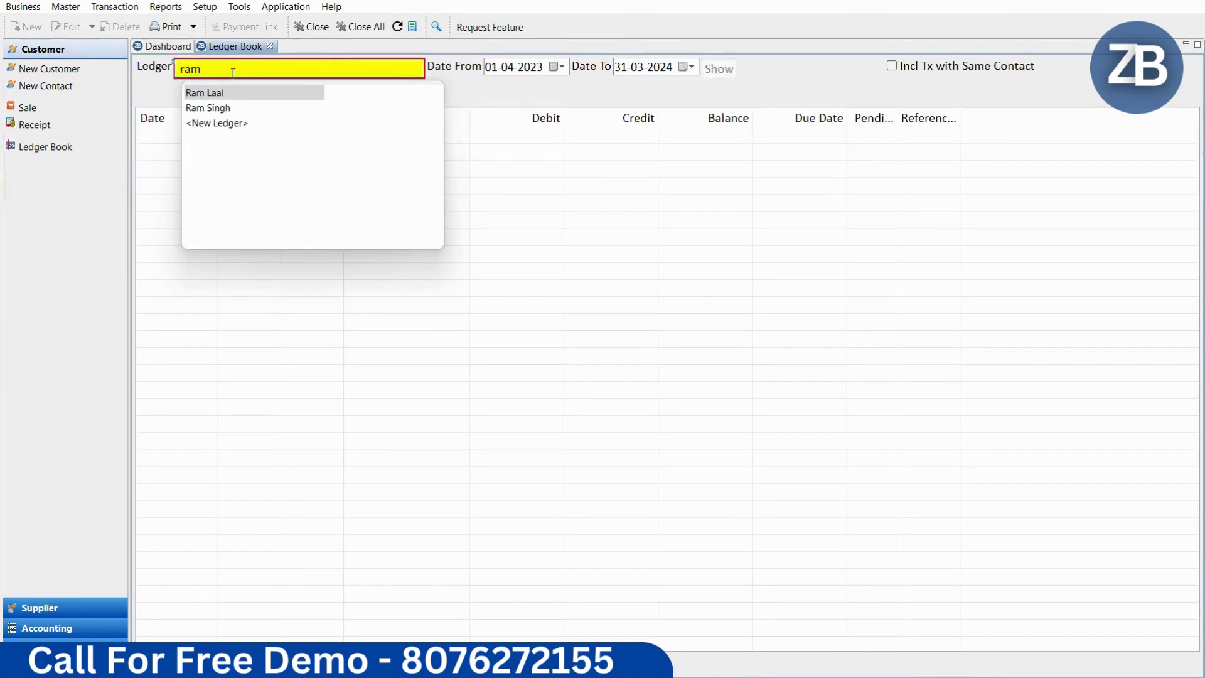
key(Return)
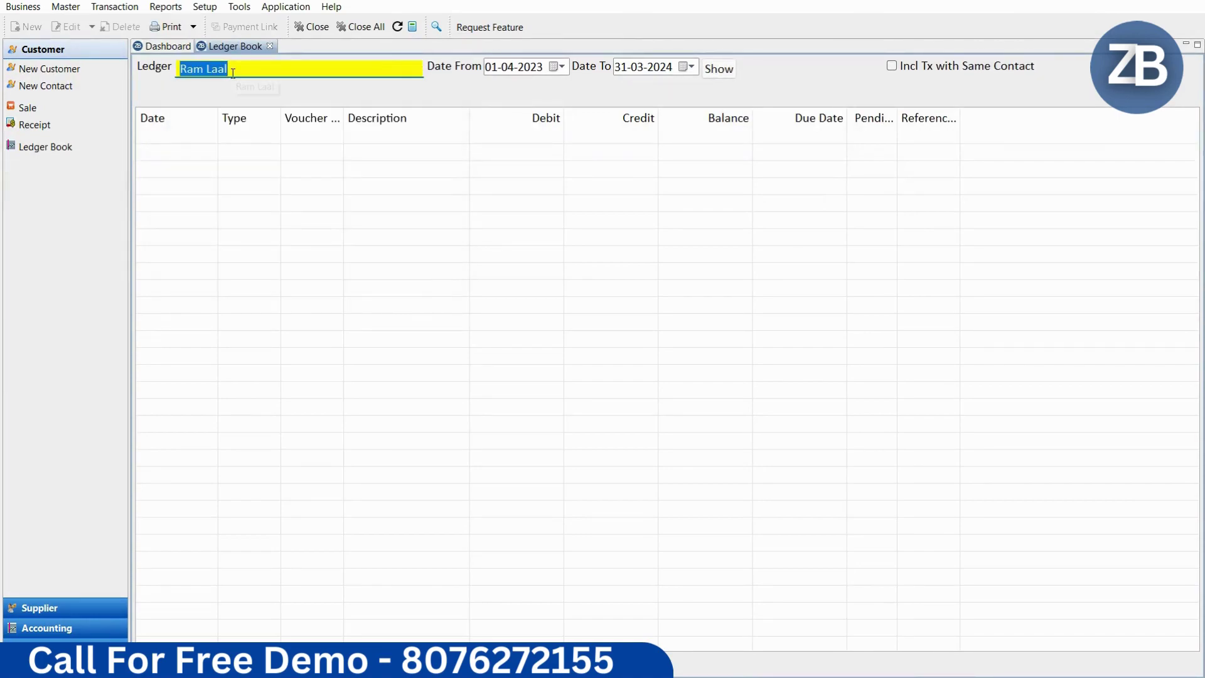
click(718, 68)
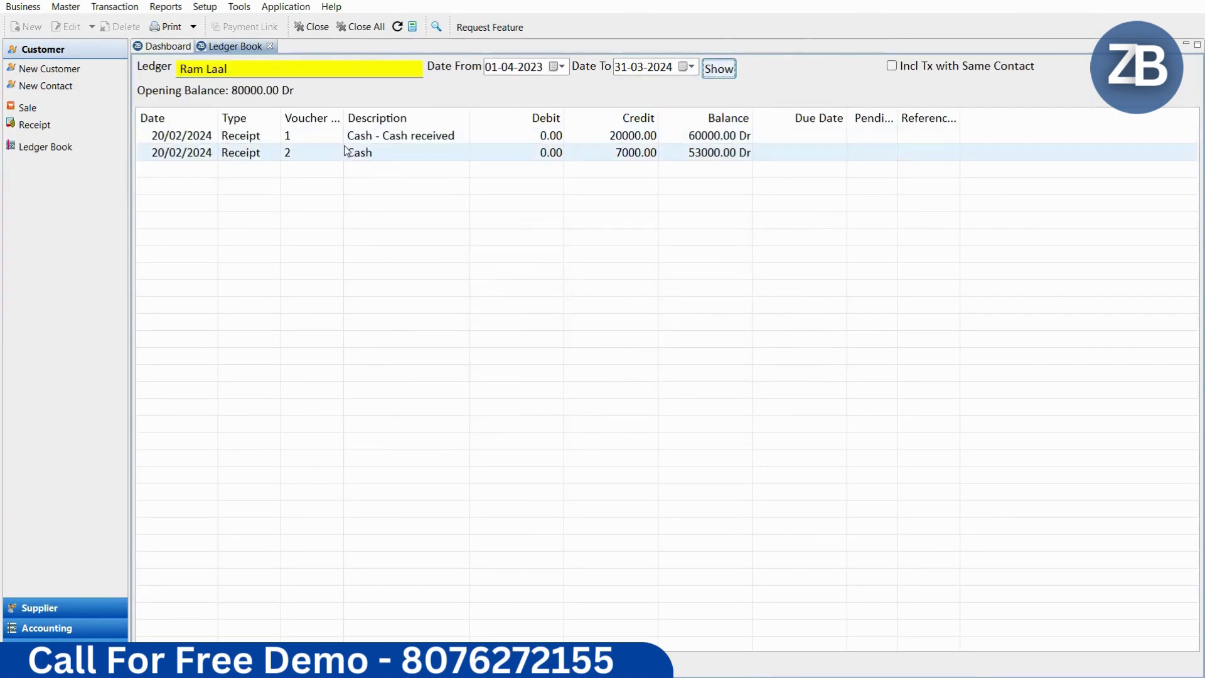
click(167, 27)
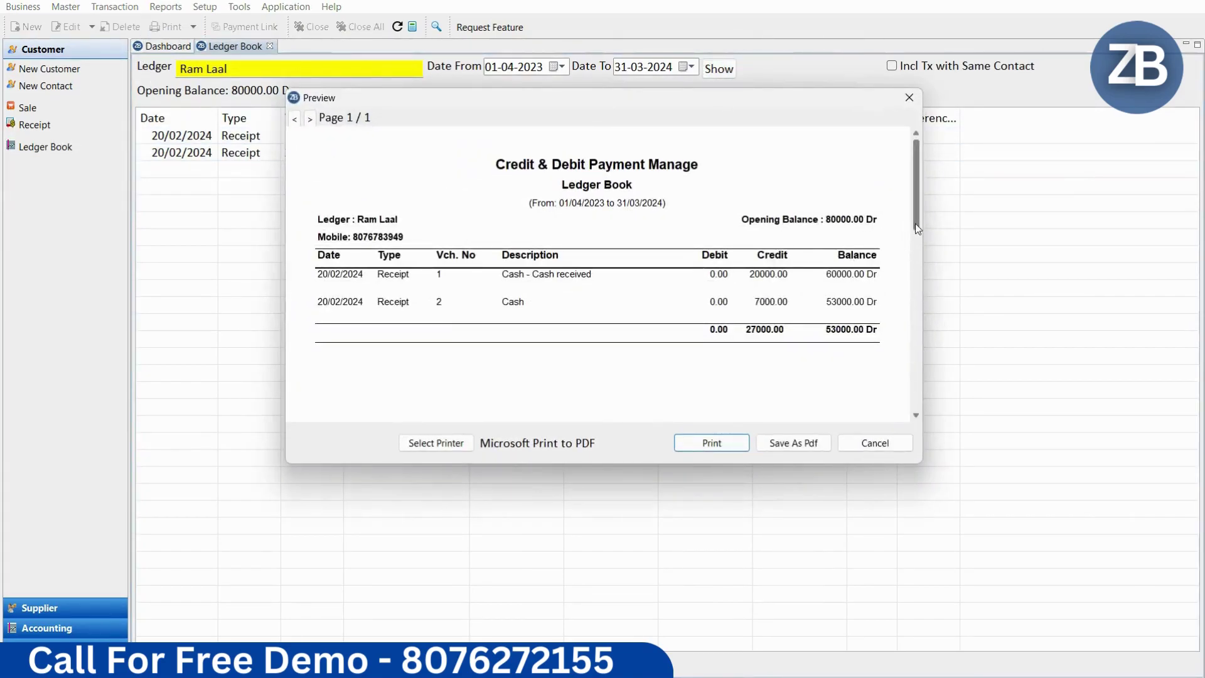
drag(916, 202, 931, 183)
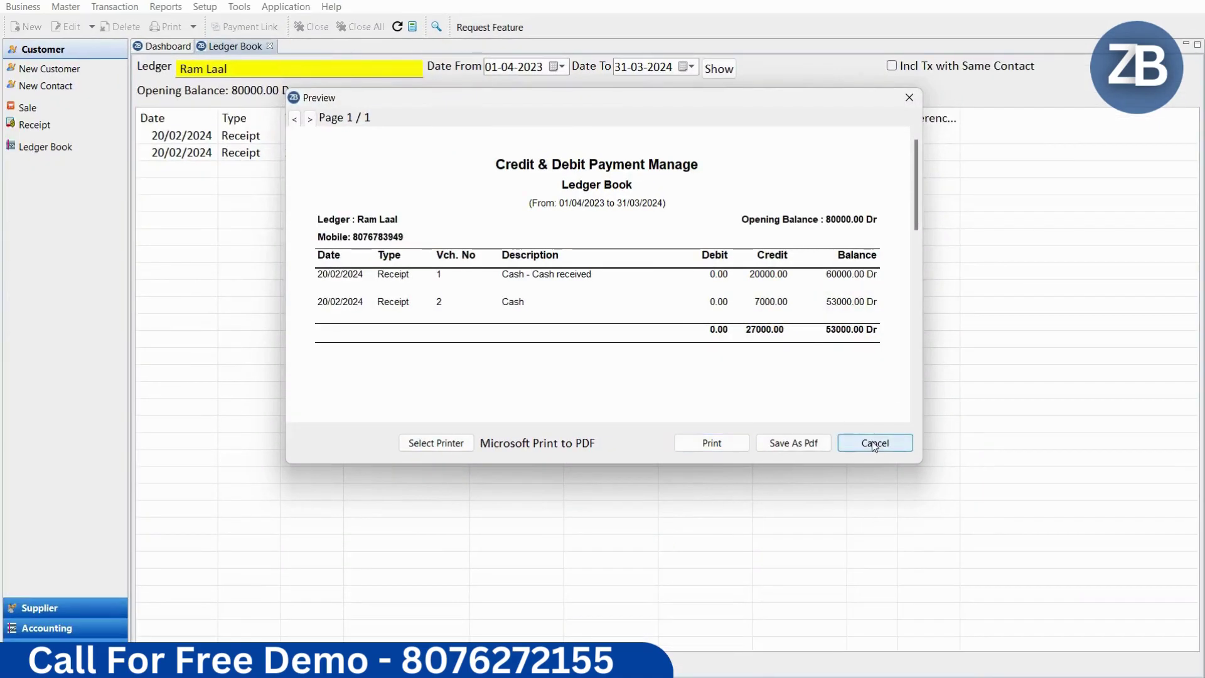
click(873, 443)
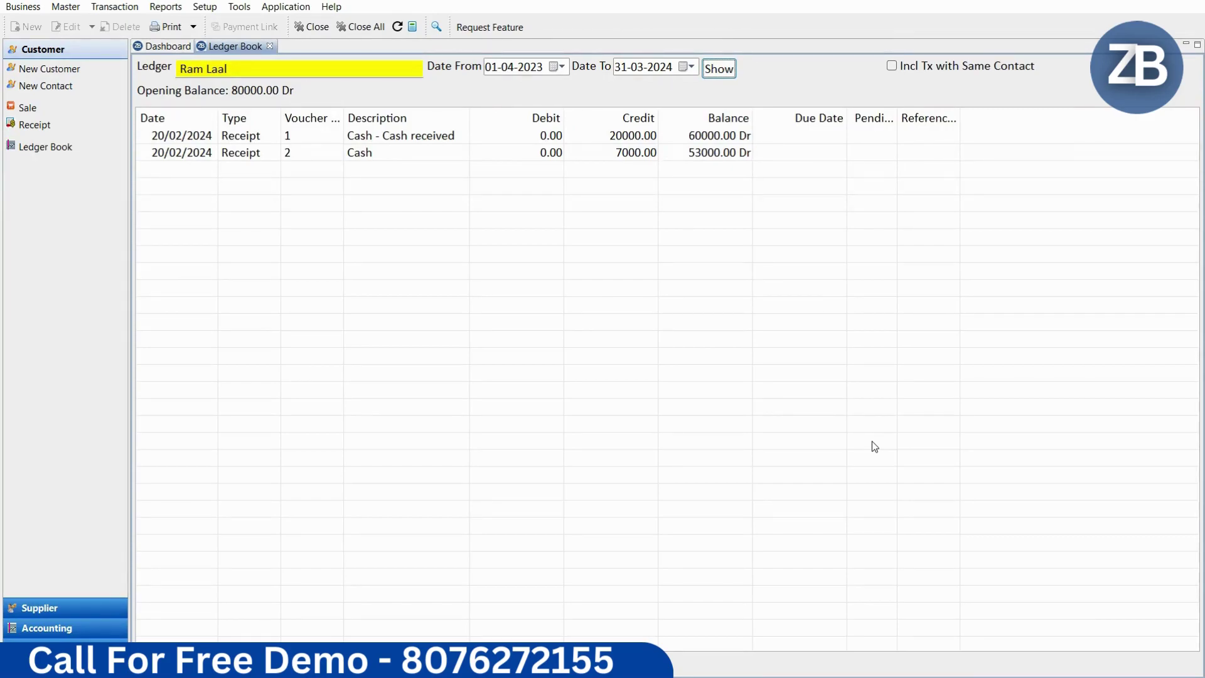
Step: Close the Ledger Book tab to return to the dashboard showing 103000.00 Dr receivable
click(270, 45)
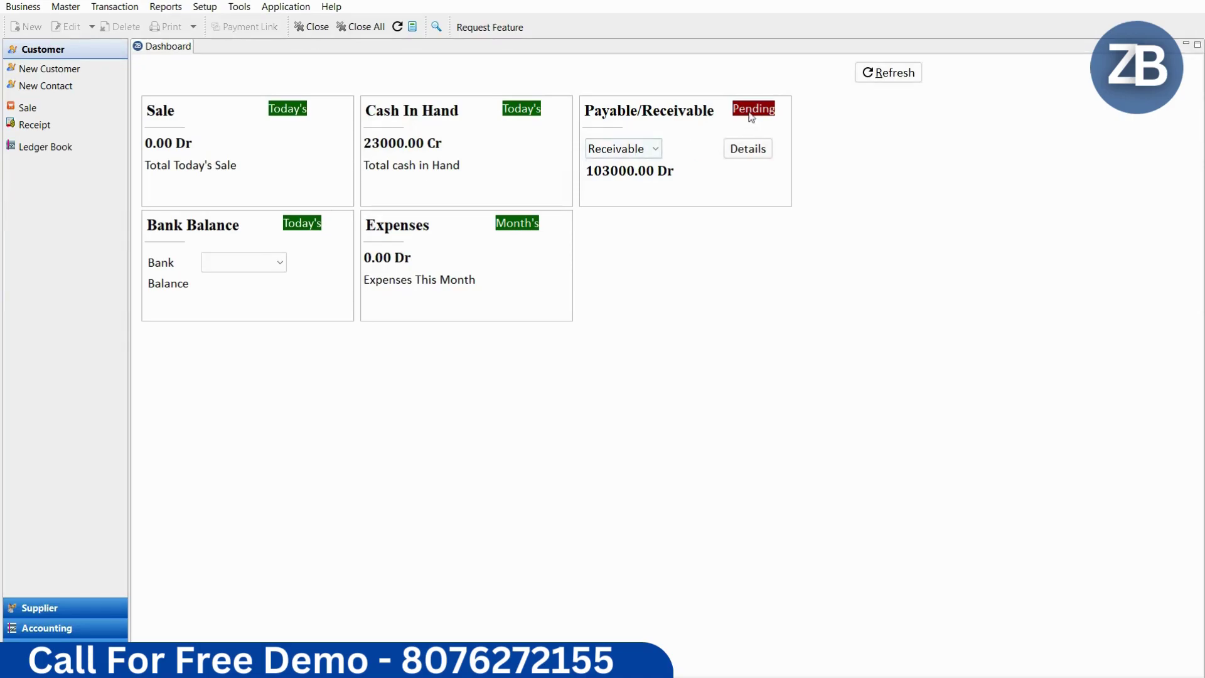
click(750, 151)
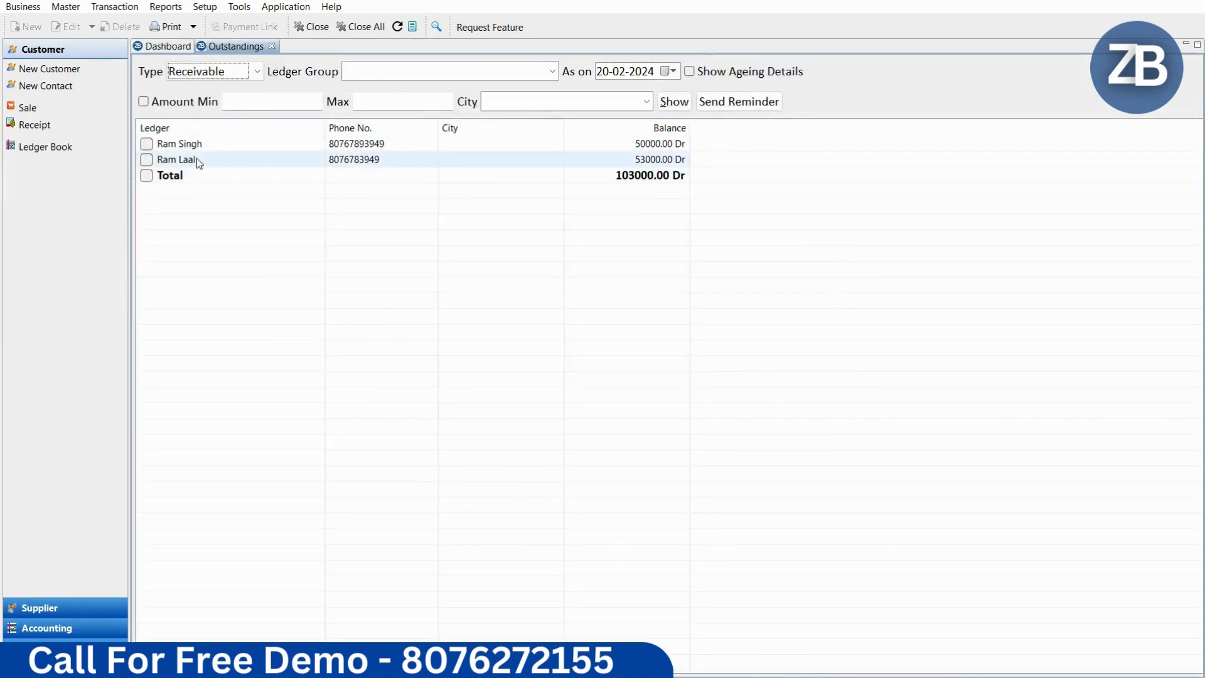
click(272, 46)
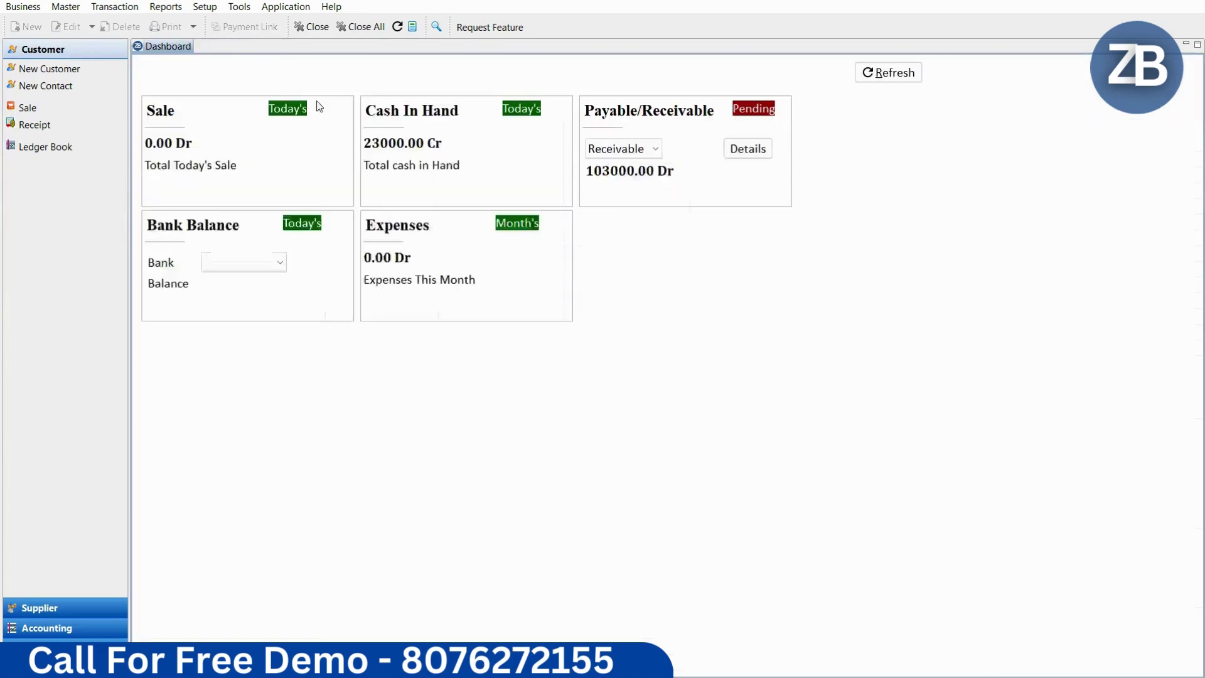